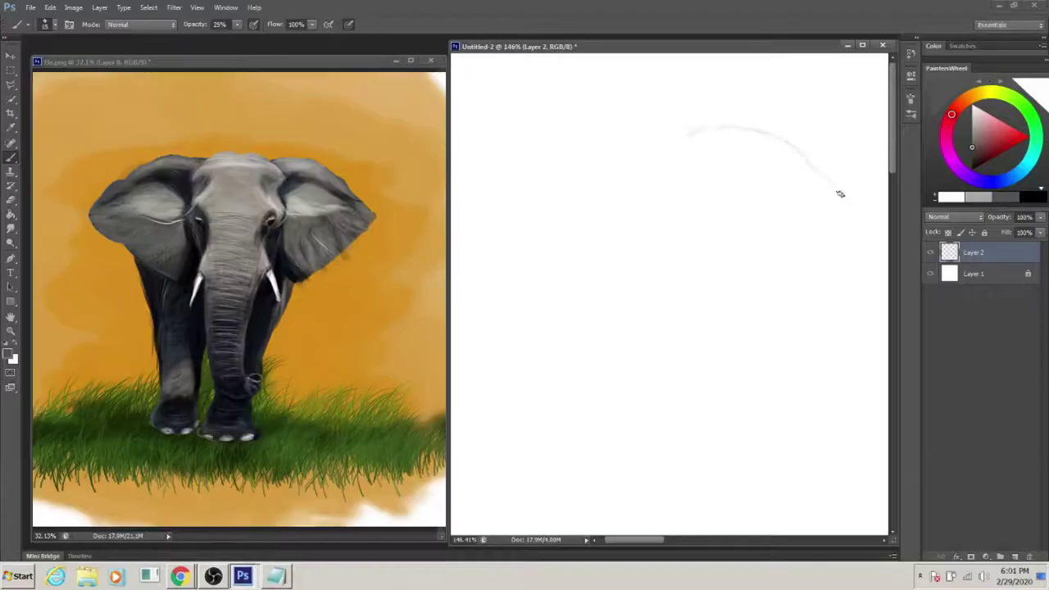
Step: Sketch the first faint curve of the elephant's head on the blank canvas
left_click_drag(838, 192, 746, 316)
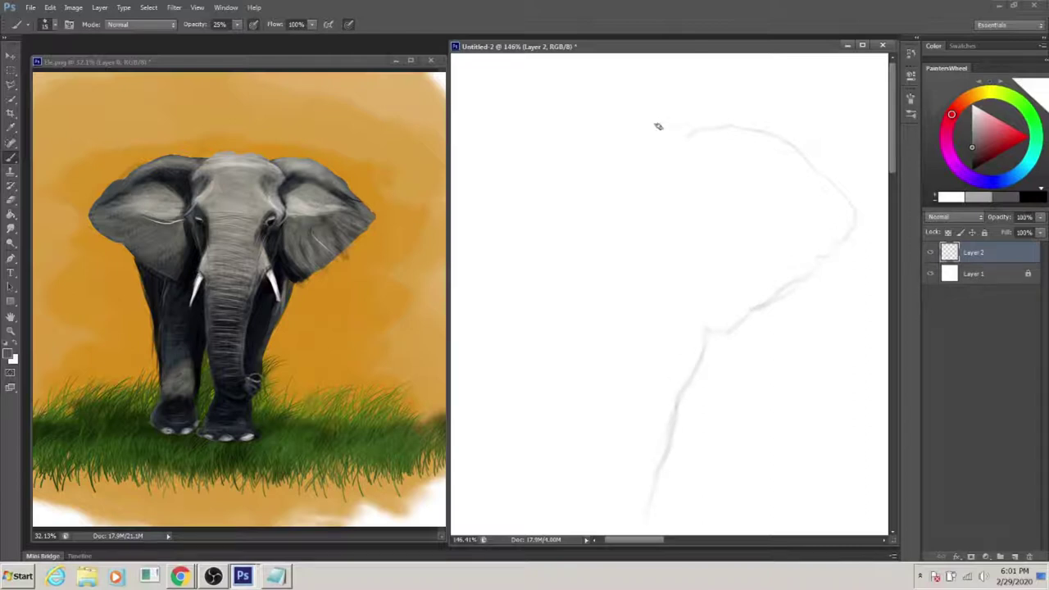
Step: Rescale the sketch with Ctrl+T to fit the canvas and shift it up and right
key("ctrl+t")
left_click_drag(859, 531, 819, 447)
left_click_drag(656, 270, 688, 270)
key("Return")
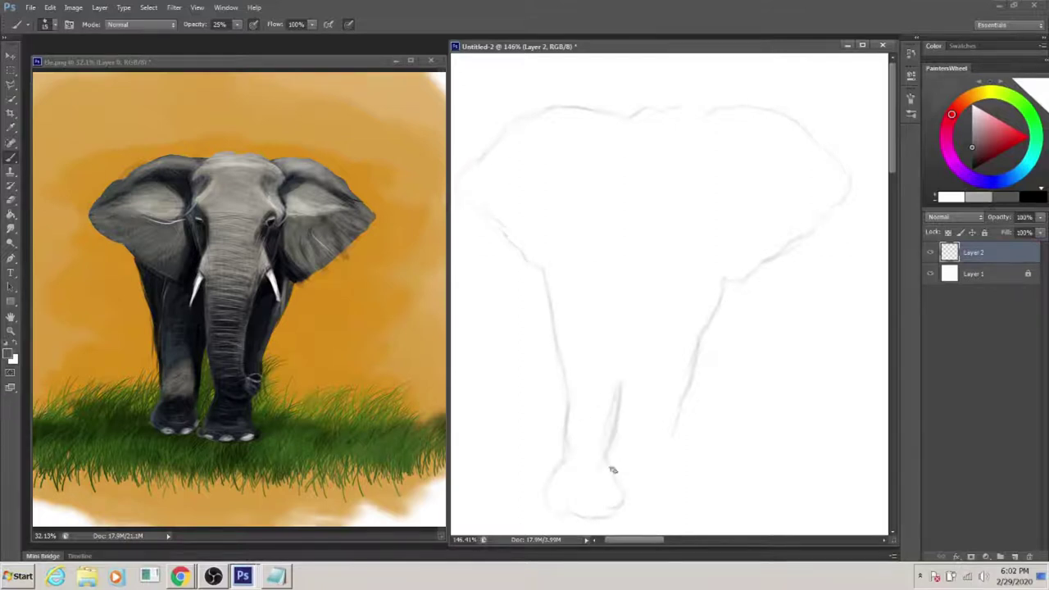
left_click_drag(640, 106, 660, 82)
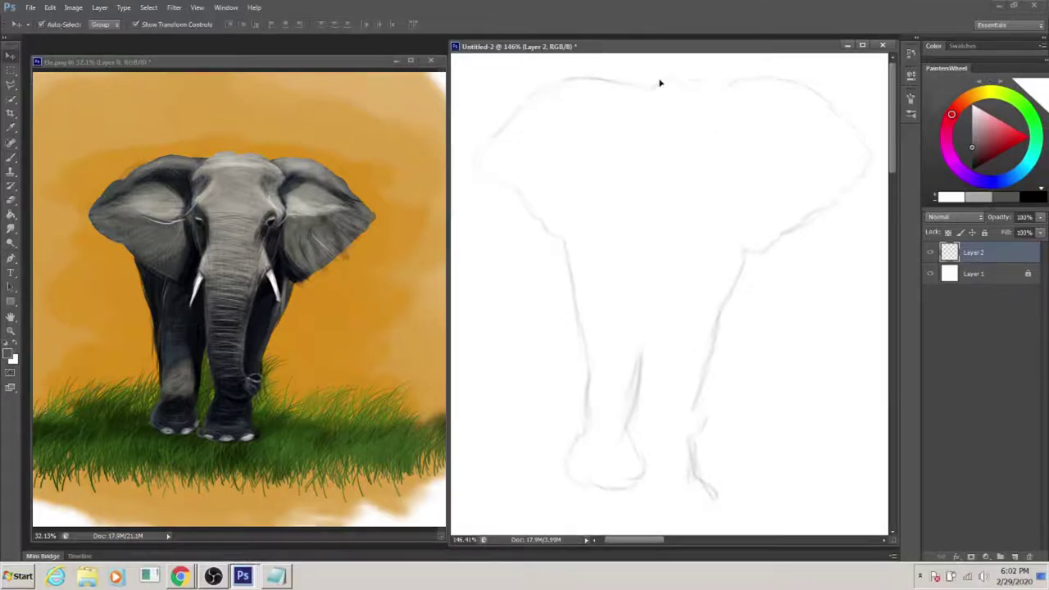
Step: Erase the bottom of the left foot and darken the inner leg, outer leg and left ear lines
left_click_drag(644, 361, 660, 442)
key("e")
left_click_drag(598, 471, 651, 495)
key("b")
left_click_drag(645, 364, 653, 436)
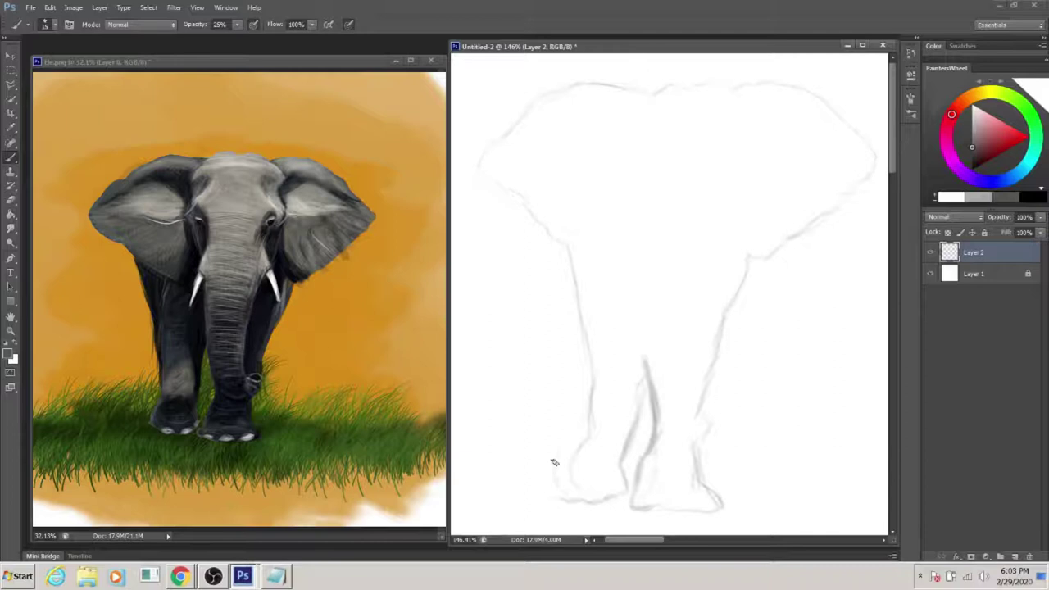
left_click_drag(579, 383, 572, 310)
mouse_move(517, 113)
left_mouse_down()
mouse_move(463, 180)
mouse_move(548, 238)
left_mouse_up()
Step: Darken the left ear's lower edge and the right ear's inner lower edge
key("e")
key("b")
left_click_drag(579, 361, 574, 436)
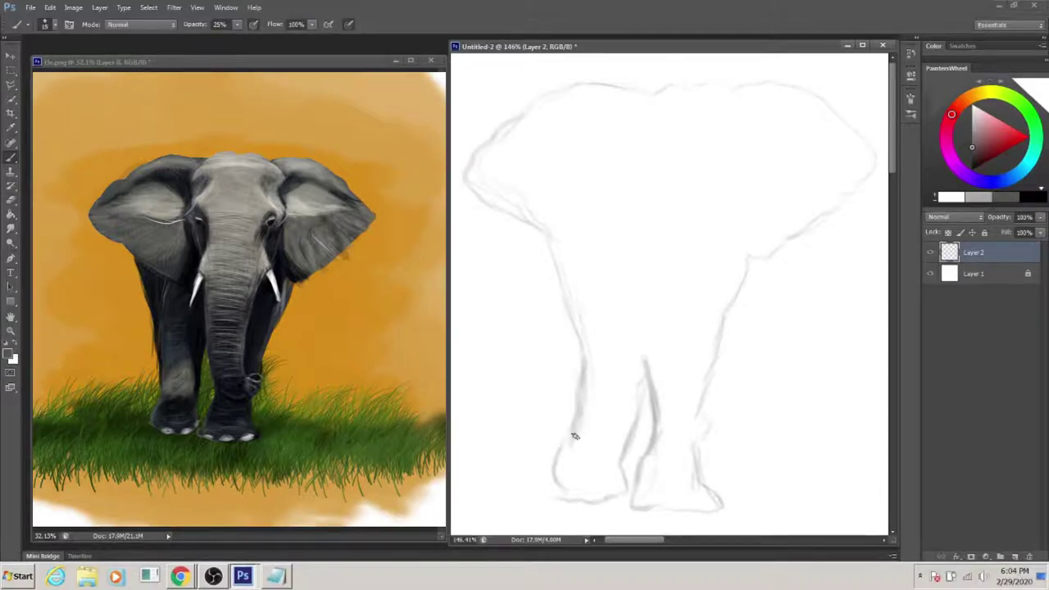
key("e")
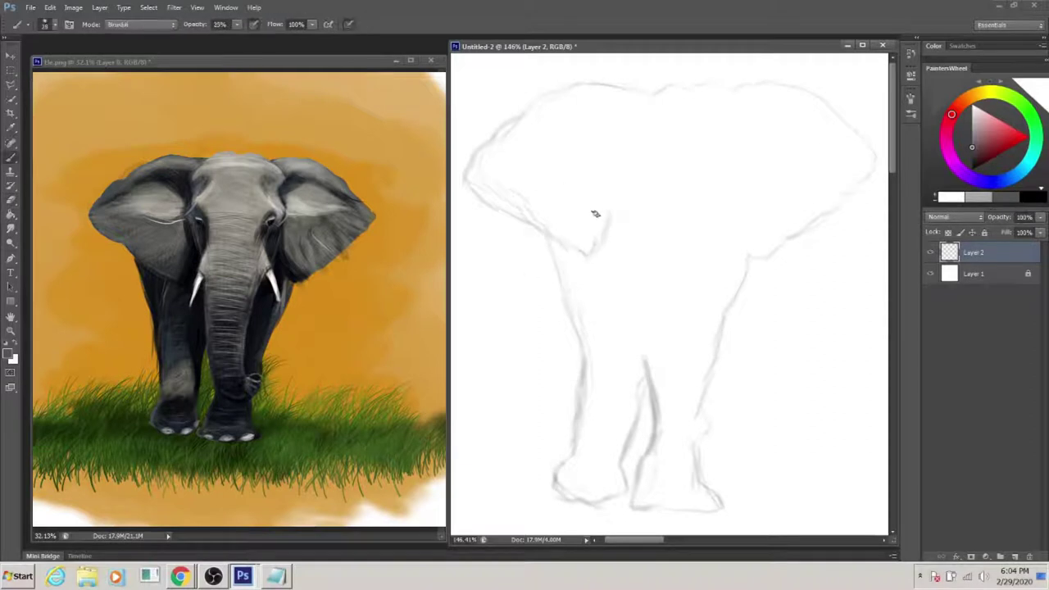
key("b")
left_click_drag(719, 218, 750, 254)
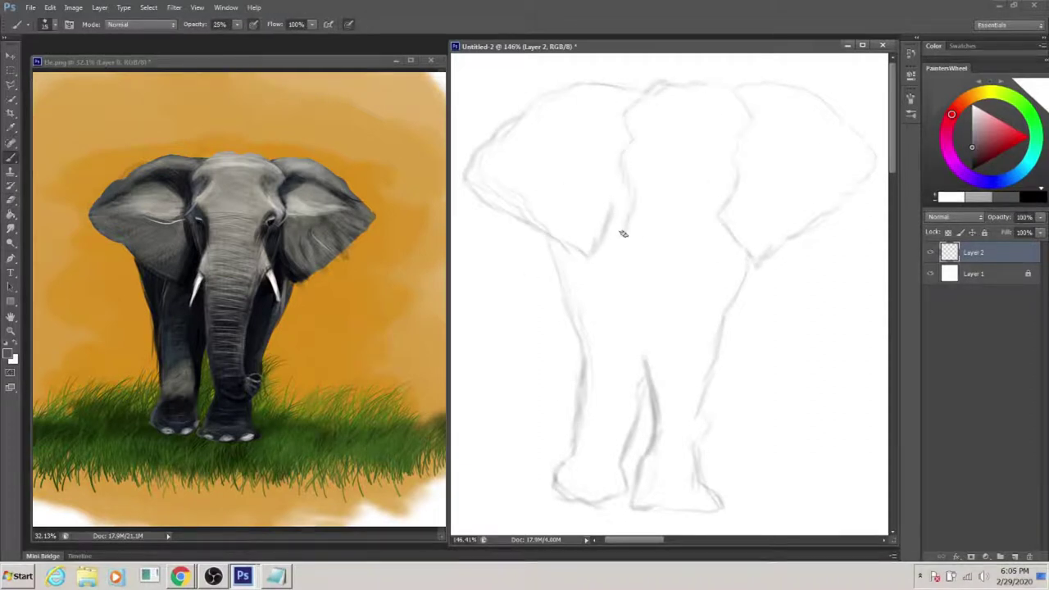
Step: Draw and refine the trunk's inner and left lines and the right leg's inner line
left_click_drag(647, 251, 654, 372)
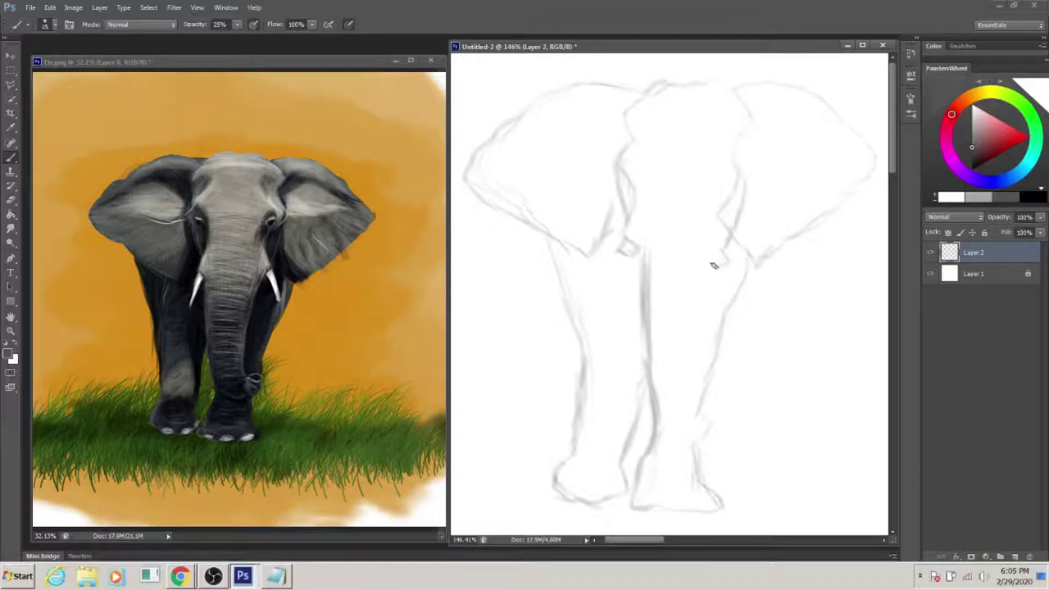
left_click_drag(703, 290, 689, 381)
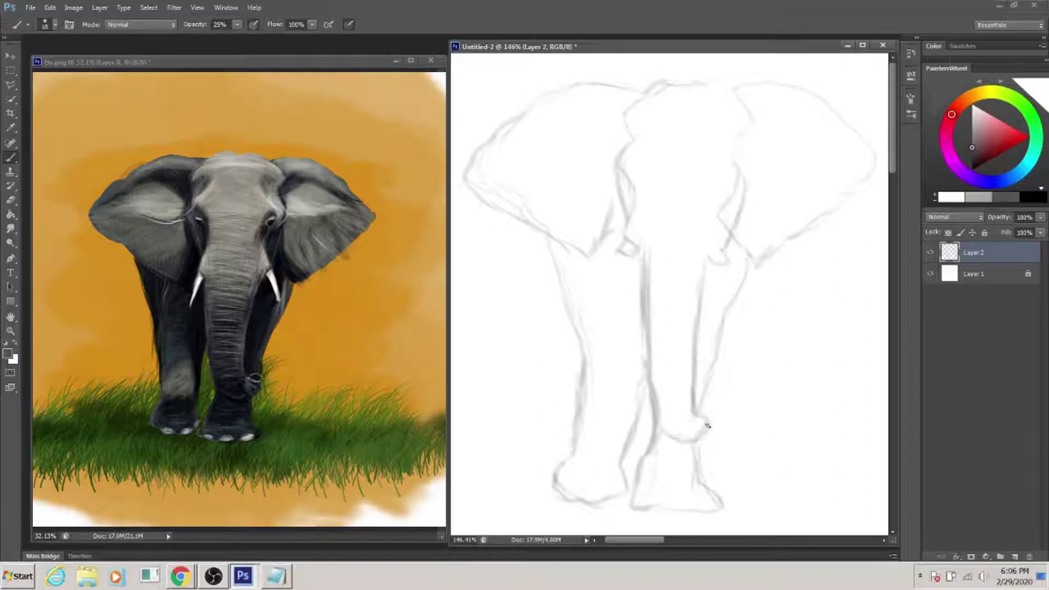
left_click_drag(634, 254, 649, 401)
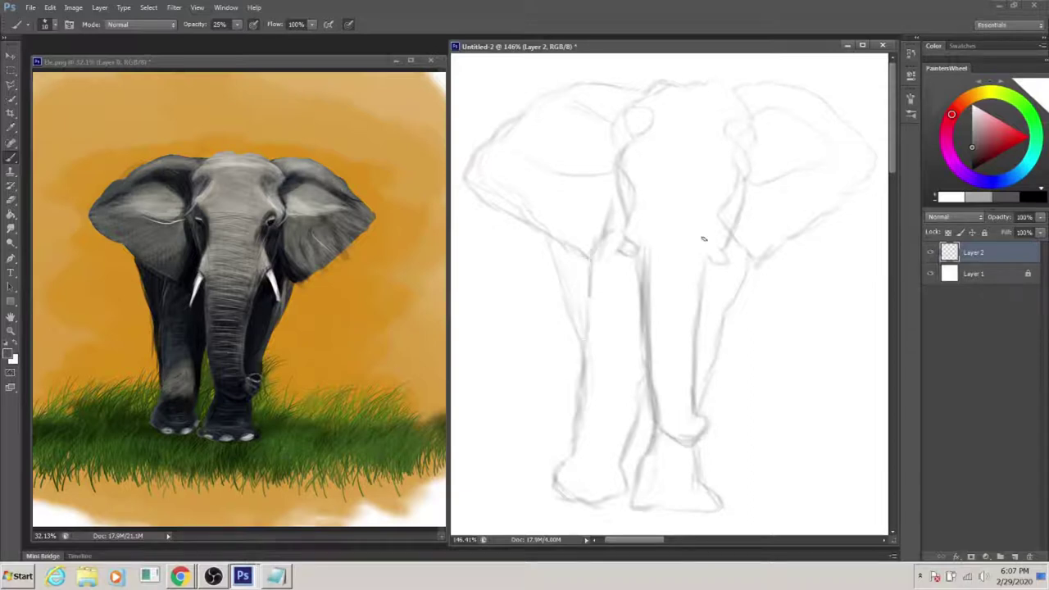
left_click_drag(631, 268, 627, 435)
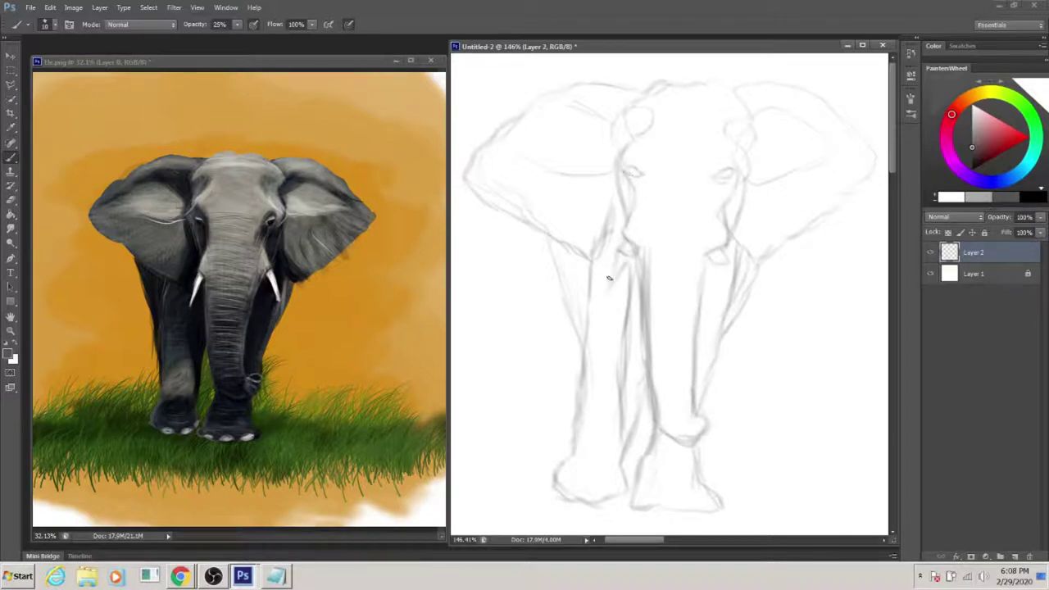
left_click(1014, 556)
Step: Paint a large gray wash, then on a new layer outline the ears, feet and left leg in dark strokes
mouse_move(484, 295)
left_mouse_down()
mouse_move(758, 201)
mouse_move(629, 408)
left_mouse_up()
left_click(1015, 557)
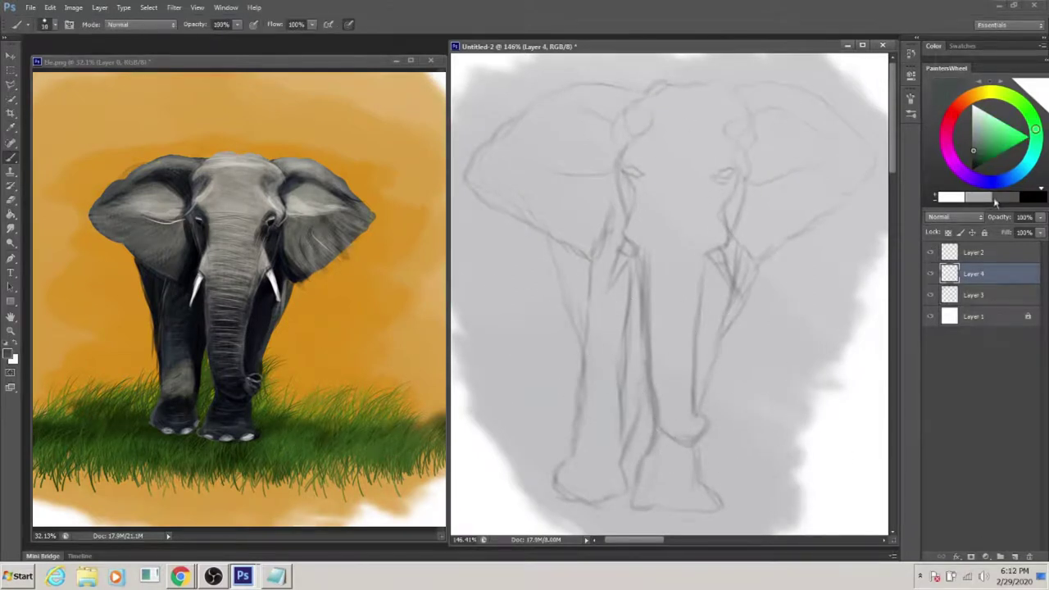
mouse_move(733, 93)
left_mouse_down()
mouse_move(875, 164)
mouse_move(752, 268)
mouse_move(711, 382)
mouse_move(662, 430)
left_mouse_up()
mouse_move(707, 496)
left_mouse_down()
mouse_move(633, 484)
mouse_move(647, 362)
mouse_move(623, 489)
left_mouse_up()
mouse_move(570, 408)
left_mouse_down()
mouse_move(573, 344)
mouse_move(544, 215)
left_mouse_up()
mouse_move(586, 261)
left_mouse_down()
mouse_move(477, 157)
mouse_move(587, 87)
mouse_move(733, 92)
mouse_move(573, 344)
left_mouse_up()
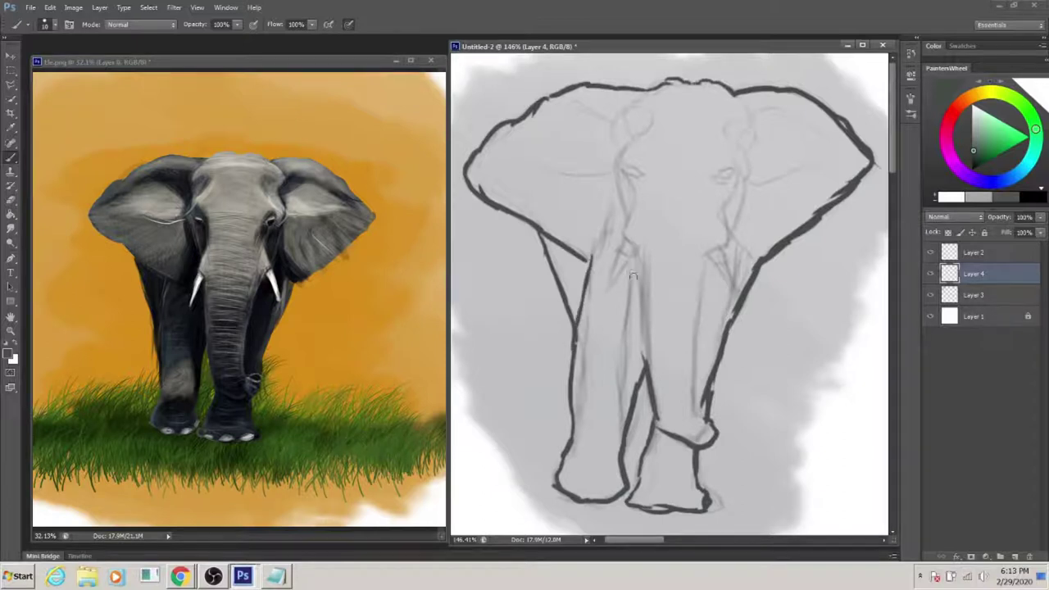
Step: Outline both trunk edges, the right inner leg and right eye, and thicken the right ear's outline
left_click_drag(633, 276, 620, 422)
left_click_drag(702, 255, 692, 420)
left_click_drag(637, 259, 655, 392)
left_click_drag(619, 193, 610, 289)
left_click_drag(706, 250, 731, 293)
left_click_drag(713, 250, 739, 206)
left_click_drag(737, 144, 715, 242)
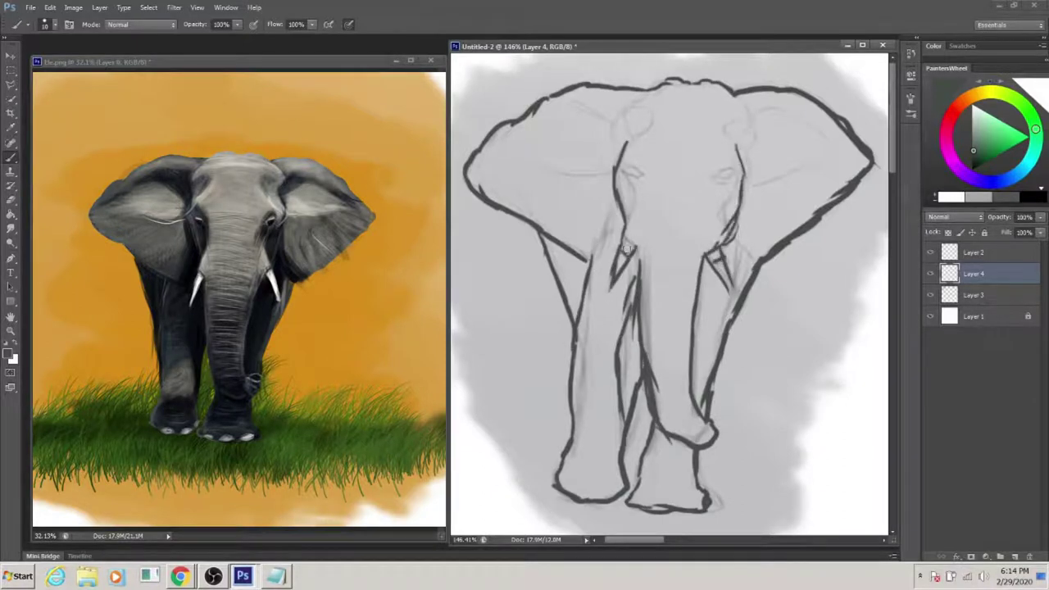
left_click_drag(829, 211, 794, 247)
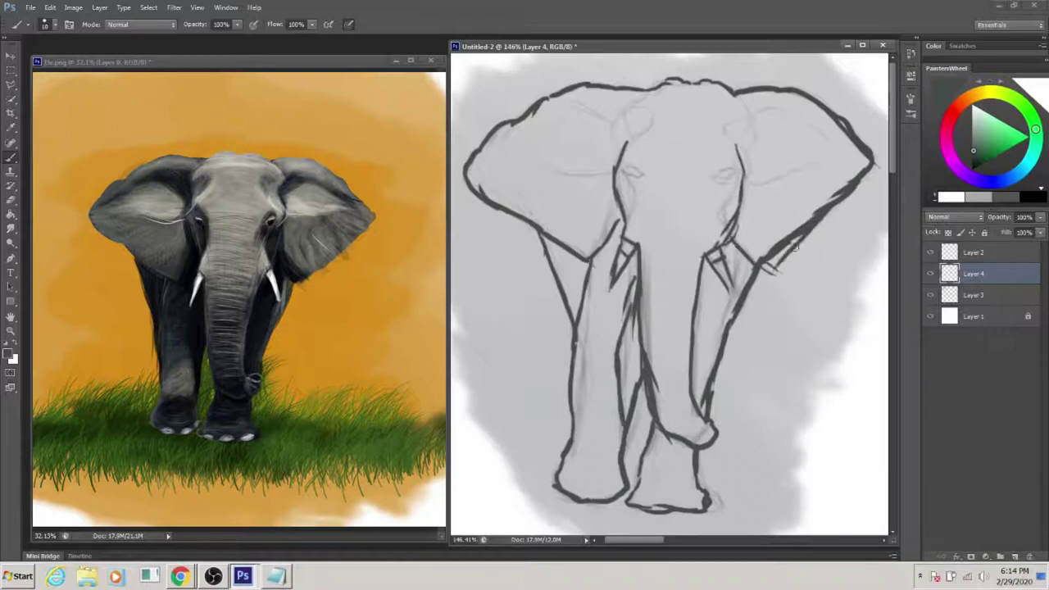
Step: Duplicate the outline layer and fill the head, forehead and trunk with dark gray using a larger brush
key("ctrl+j")
key("bracketright")
key("bracketright")
key("bracketright")
left_click_drag(664, 98, 762, 185)
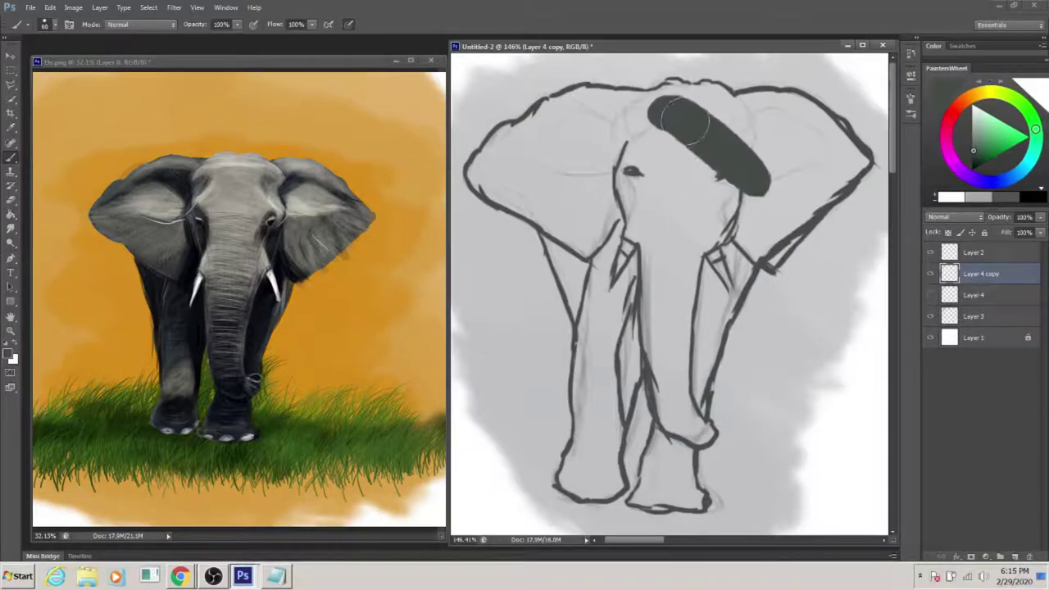
left_click_drag(602, 123, 705, 336)
left_click_drag(622, 140, 647, 426)
mouse_move(598, 180)
left_mouse_down()
mouse_move(636, 235)
mouse_move(657, 360)
left_mouse_up()
mouse_move(721, 270)
left_mouse_down()
mouse_move(680, 435)
mouse_move(689, 508)
left_mouse_up()
Step: Fill the feet, body's right side, both ears and top of the head with dark gray
mouse_move(664, 393)
left_mouse_down()
mouse_move(677, 490)
mouse_move(657, 336)
left_mouse_up()
left_click_drag(647, 156, 819, 197)
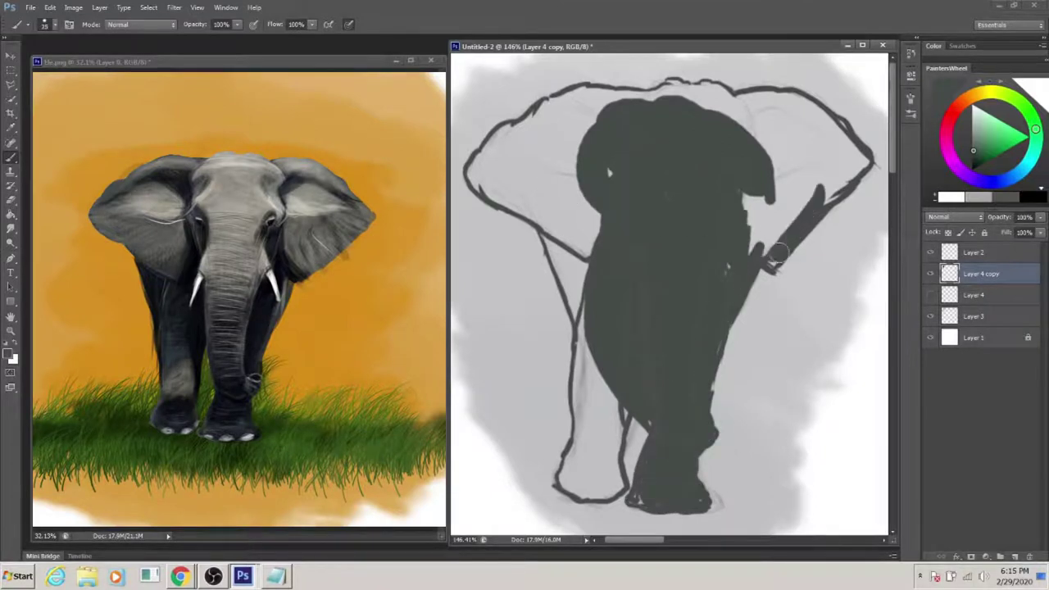
left_click_drag(770, 144, 779, 199)
mouse_move(594, 229)
left_mouse_down()
mouse_move(521, 176)
mouse_move(610, 492)
mouse_move(642, 499)
left_mouse_up()
left_click_drag(549, 270, 492, 196)
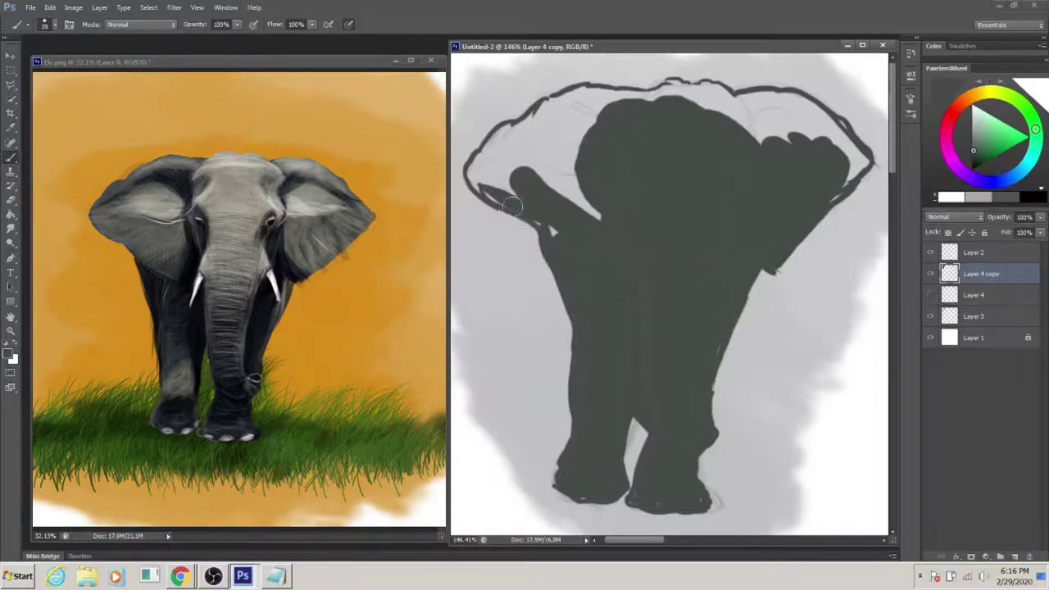
left_click_drag(475, 148, 499, 204)
mouse_move(574, 106)
left_mouse_down()
mouse_move(534, 128)
mouse_move(539, 137)
mouse_move(779, 114)
mouse_move(861, 184)
left_mouse_up()
mouse_move(819, 123)
left_mouse_down()
mouse_move(729, 90)
mouse_move(663, 85)
left_mouse_up()
Step: Move Layer 4 to the top of the stack and toggle the silhouette and outline visibility
left_click_drag(975, 295, 975, 250)
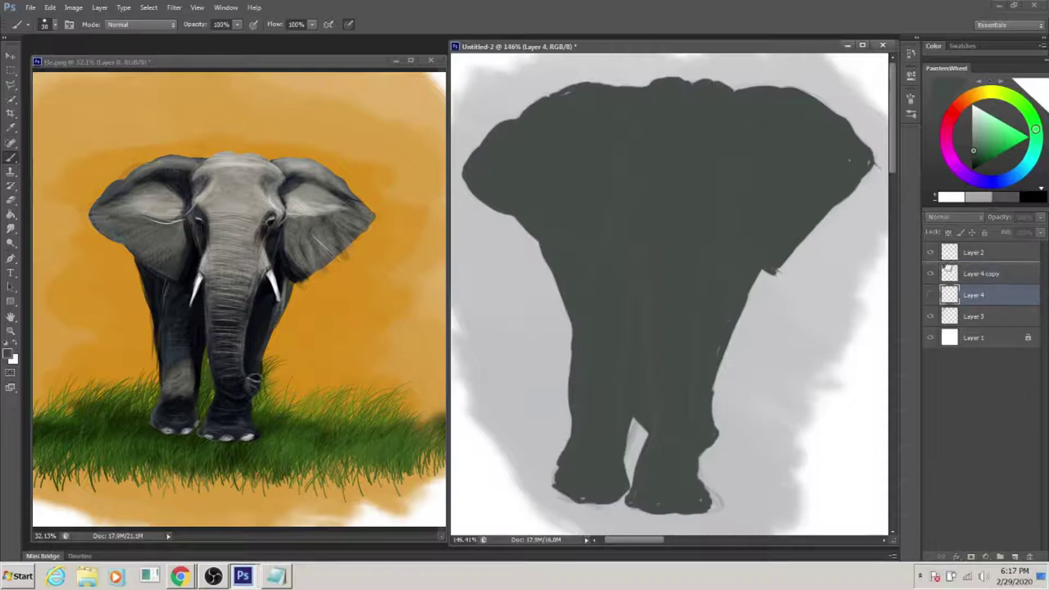
left_click(930, 252)
left_click(930, 295)
Step: Select the silhouette layer, set brush opacity to 15%, and hide the outline over it
left_click(930, 295)
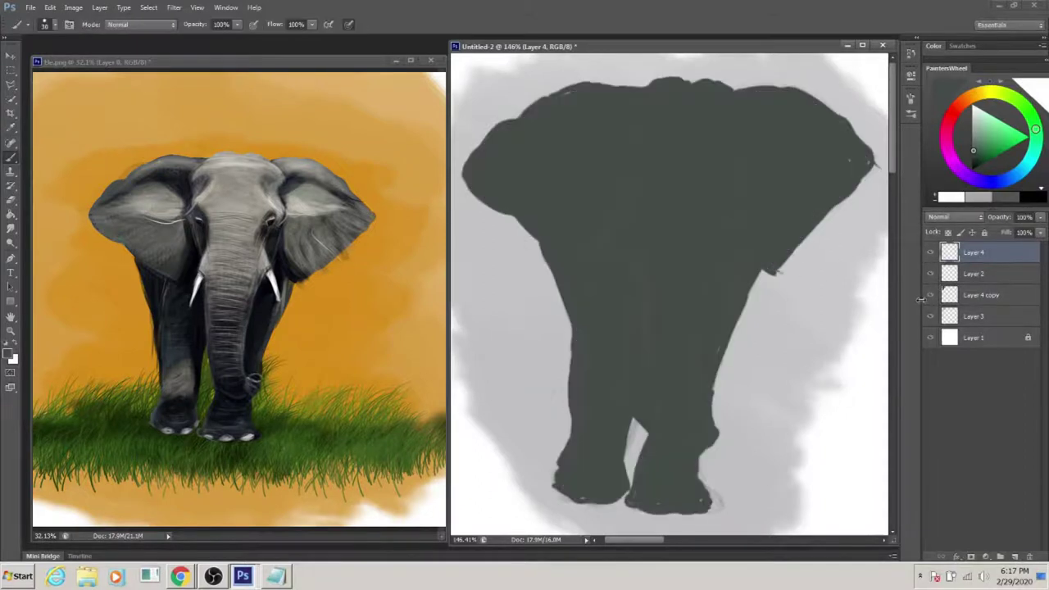
left_click(975, 295)
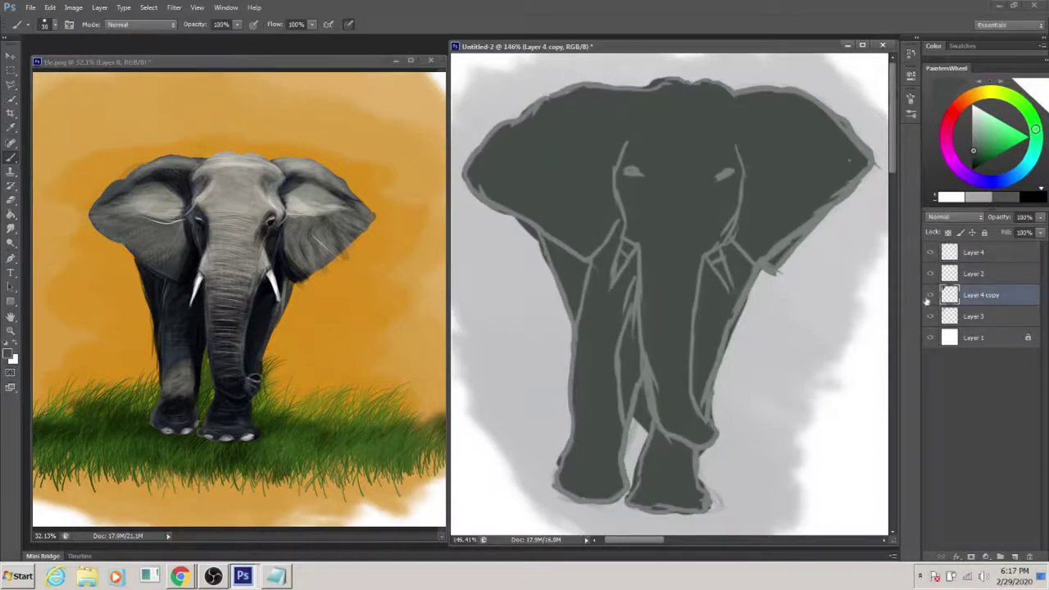
left_click(770, 102, "alt")
key("1")
key("5")
key("bracketright")
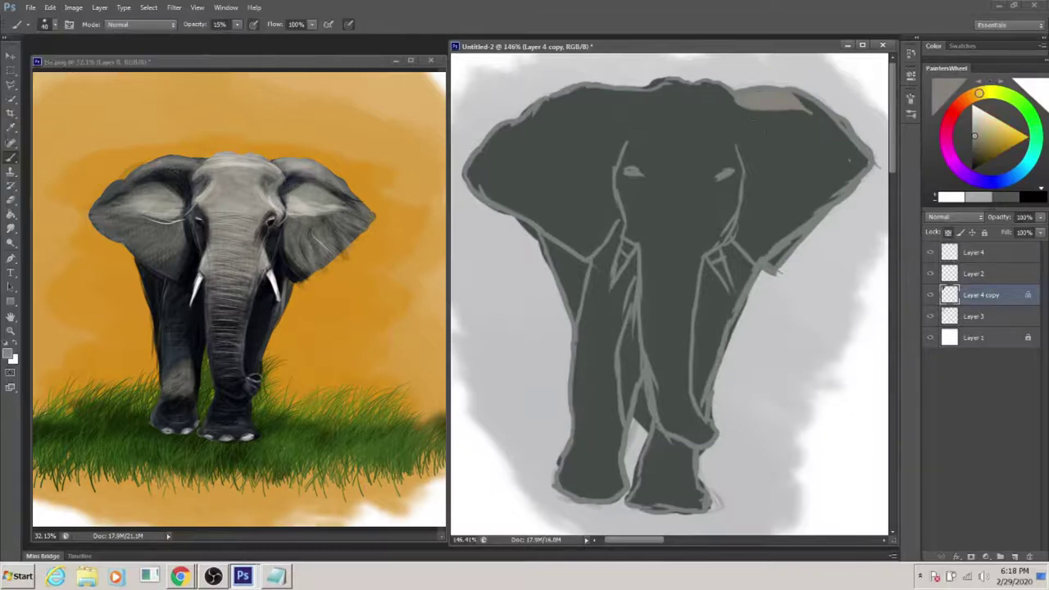
left_click(975, 253)
left_click(948, 295)
left_click(930, 297)
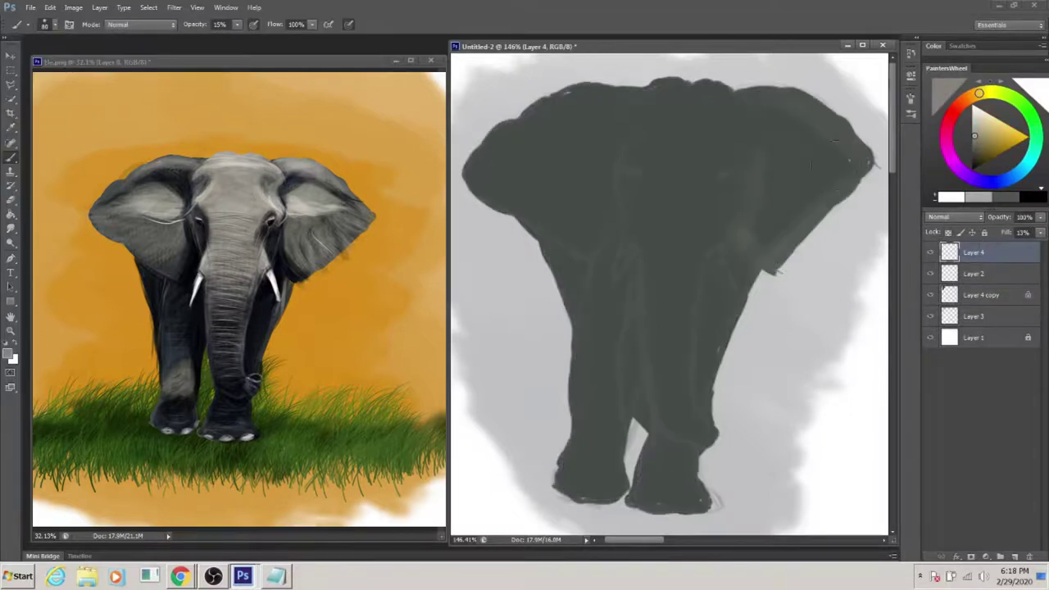
key("bracketright")
key("bracketright")
key("bracketright")
Step: Paint translucent lighter gray over the ears, trunk, legs and forehead
left_click_drag(492, 106, 598, 484)
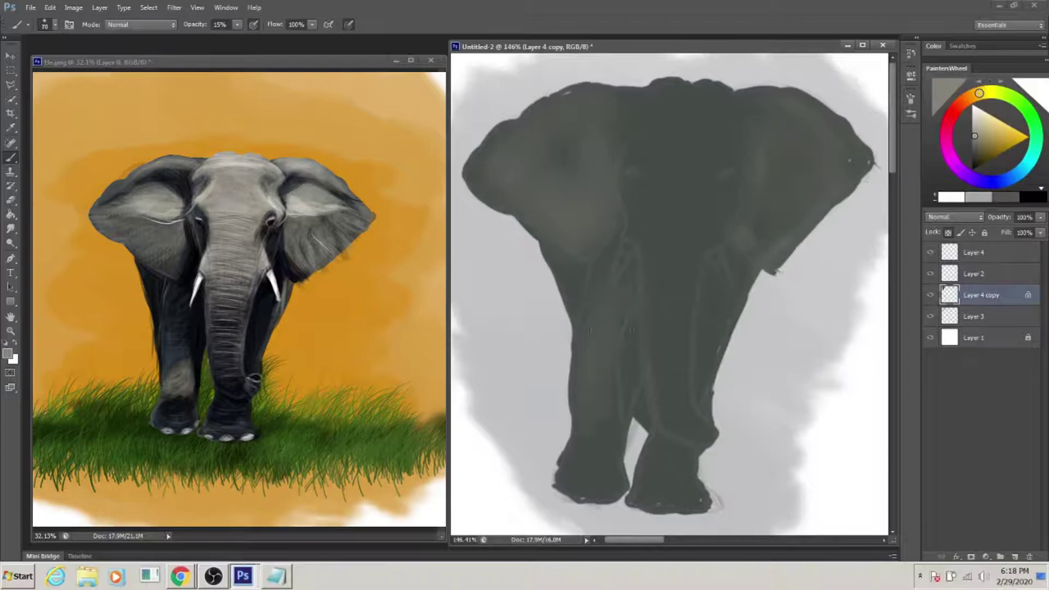
left_click_drag(666, 131, 689, 271)
left_click_drag(754, 164, 835, 245)
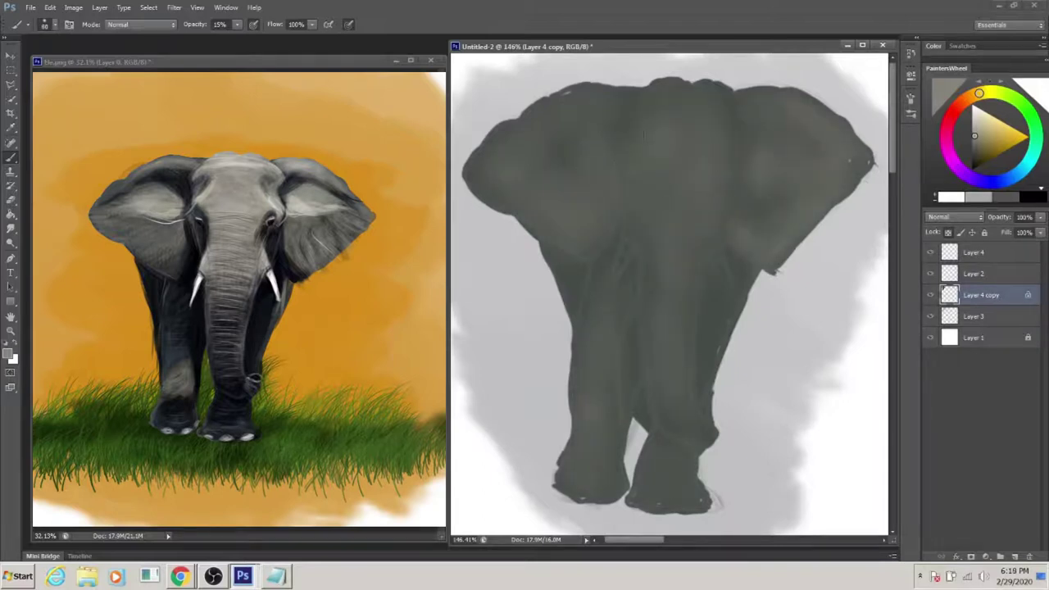
left_click_drag(532, 156, 606, 176)
Step: Sample a very dark tone and shade the body's left edge, leg edges and under the ears
key("alt")
left_click(562, 222, "alt")
left_click(565, 233, "alt")
left_click_drag(541, 233, 573, 336)
left_click_drag(635, 303, 637, 433)
key("bracketright")
key("bracketright")
mouse_move(719, 246)
left_mouse_down()
mouse_move(699, 360)
mouse_move(749, 241)
left_mouse_up()
left_click_drag(733, 184, 735, 221)
left_click_drag(616, 185, 622, 279)
Step: With a smaller 15% opacity brush, darken the forehead and the tops of both ears
key("bracketleft")
key("bracketleft")
key("1")
key("5")
key("bracketleft")
left_click_drag(639, 123, 609, 118)
left_click_drag(721, 127, 761, 145)
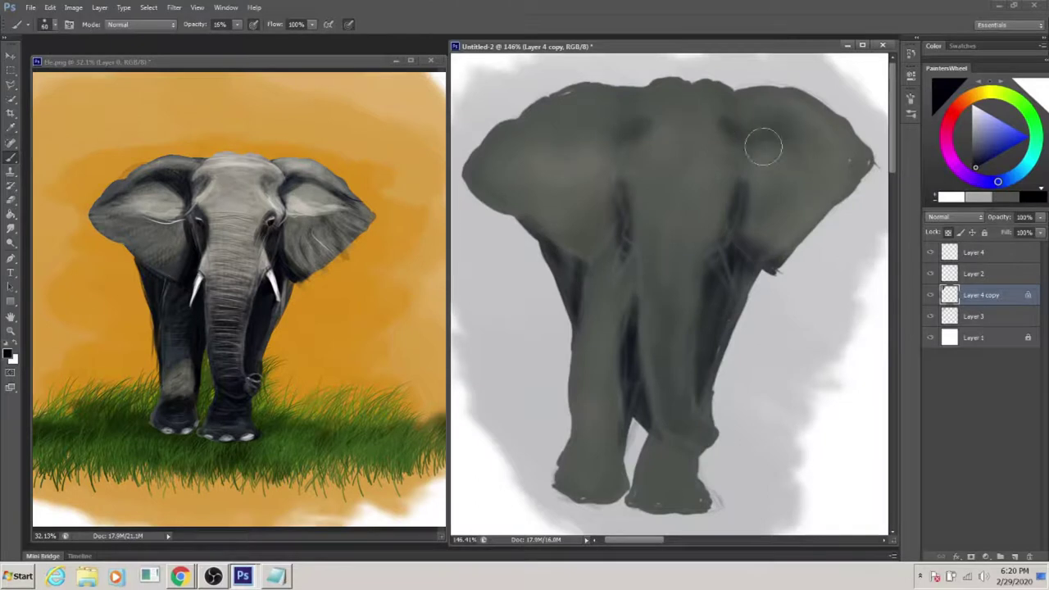
left_click_drag(533, 148, 593, 168)
left_click_drag(598, 127, 639, 87)
Step: Shade the right ear, the trunk, the gap between the legs and both feet
key("bracketleft")
key("bracketleft")
key("bracketleft")
left_click_drag(737, 94, 752, 200)
left_click_drag(615, 159, 648, 242)
left_click_drag(719, 194, 730, 241)
mouse_move(647, 282)
left_mouse_down()
mouse_move(665, 418)
mouse_move(685, 480)
left_mouse_up()
left_click_drag(611, 442, 587, 449)
Step: Shade along the left leg, the trunk, the inner leg edges and both ears
mouse_move(627, 418)
left_mouse_down()
mouse_move(621, 373)
mouse_move(577, 328)
left_mouse_up()
left_click_drag(614, 268, 631, 332)
left_click_drag(711, 283, 715, 328)
left_click_drag(644, 176, 636, 237)
mouse_move(639, 111)
left_mouse_down()
mouse_move(573, 122)
mouse_move(606, 188)
left_mouse_up()
mouse_move(738, 185)
left_mouse_down()
mouse_move(781, 120)
mouse_move(762, 263)
left_mouse_up()
left_click_drag(860, 156, 820, 218)
Step: Shade the forehead and trunk, then add fine black shading to the trunk
key("bracketright")
key("bracketright")
key("bracketright")
mouse_move(492, 151)
left_mouse_down()
mouse_move(639, 91)
mouse_move(680, 320)
left_mouse_up()
left_click_drag(811, 176, 786, 246)
left_click(593, 442, "alt")
key("bracketleft")
key("bracketleft")
key("bracketleft")
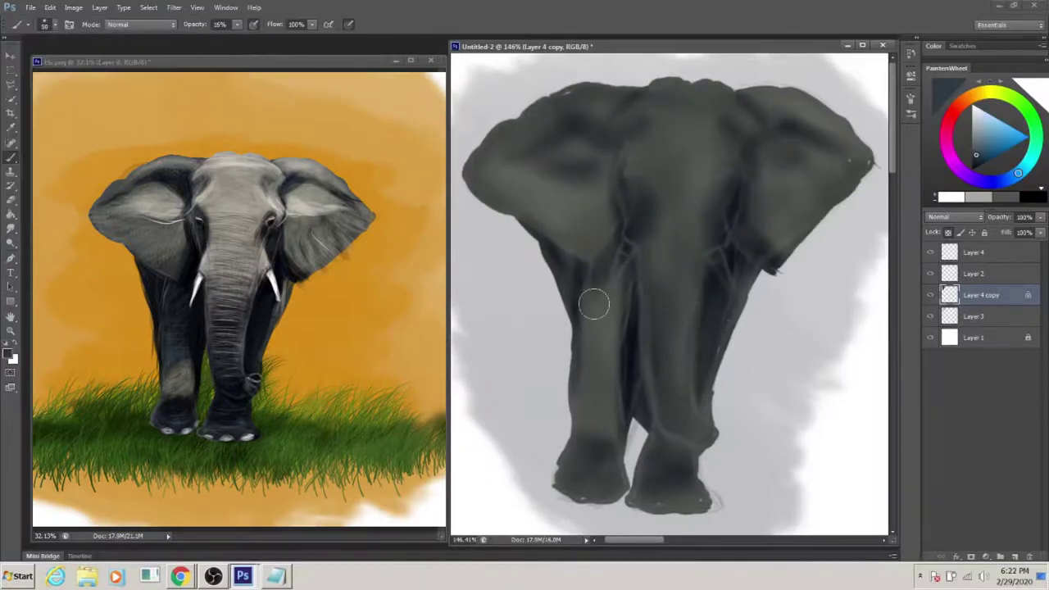
key("d")
key("bracketleft")
key("bracketleft")
key("bracketleft")
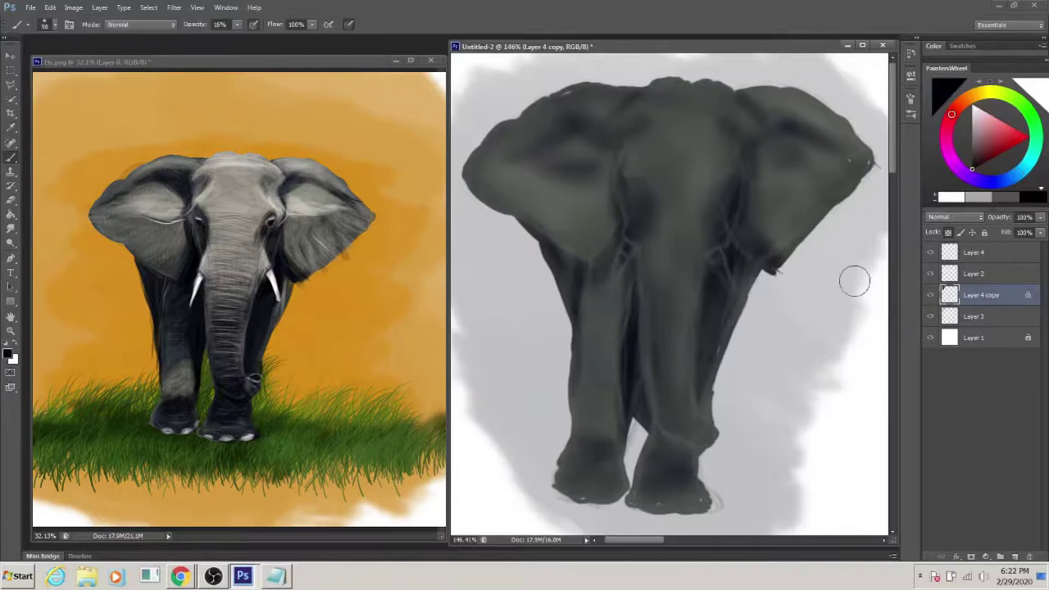
left_click_drag(930, 252, 930, 274)
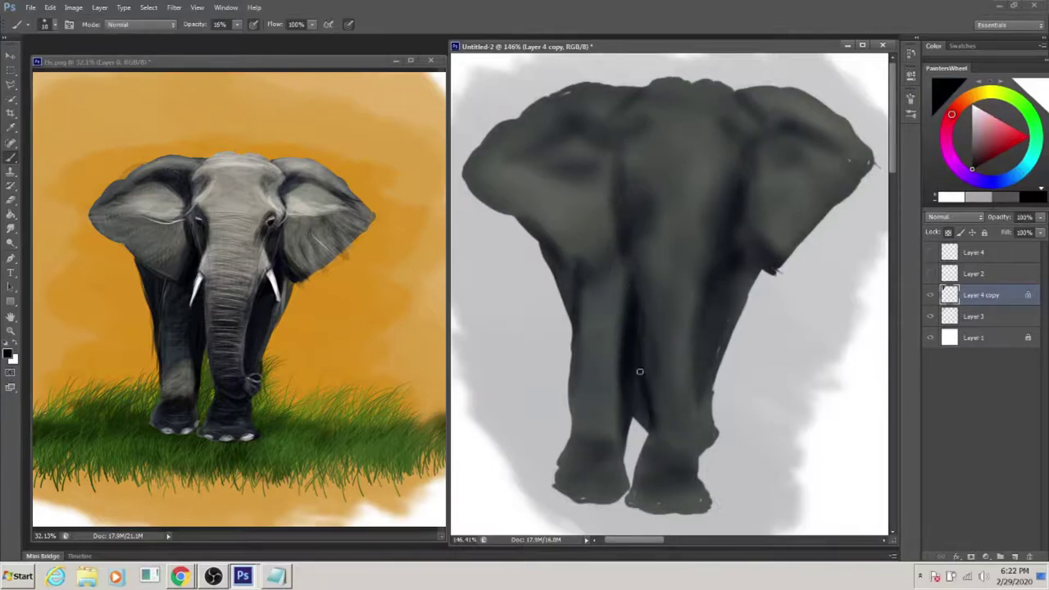
Step: Erase a thin light line on the trunk and lighten the gap between the legs
key("e")
mouse_move(639, 375)
left_mouse_down()
mouse_move(632, 403)
mouse_move(638, 378)
left_mouse_up()
left_click(225, 7)
left_click(246, 97)
left_click_drag(642, 447, 629, 483)
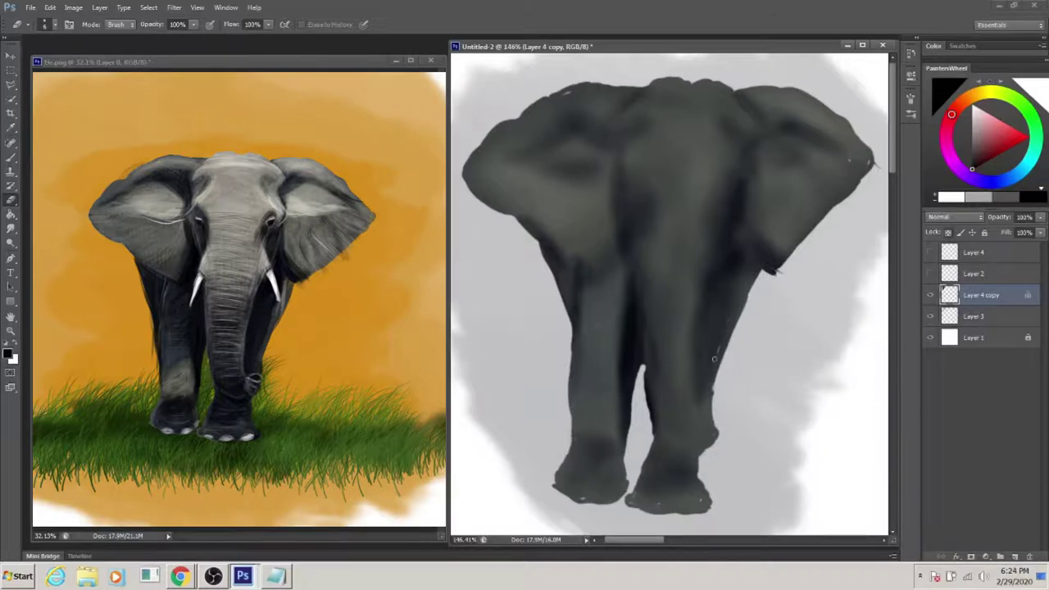
key("b")
Step: Darken the right ear's lower edge, the outer edges of both legs and the feet
left_click_drag(838, 205, 779, 275)
mouse_move(846, 199)
left_mouse_down()
mouse_move(736, 328)
mouse_move(720, 417)
left_mouse_up()
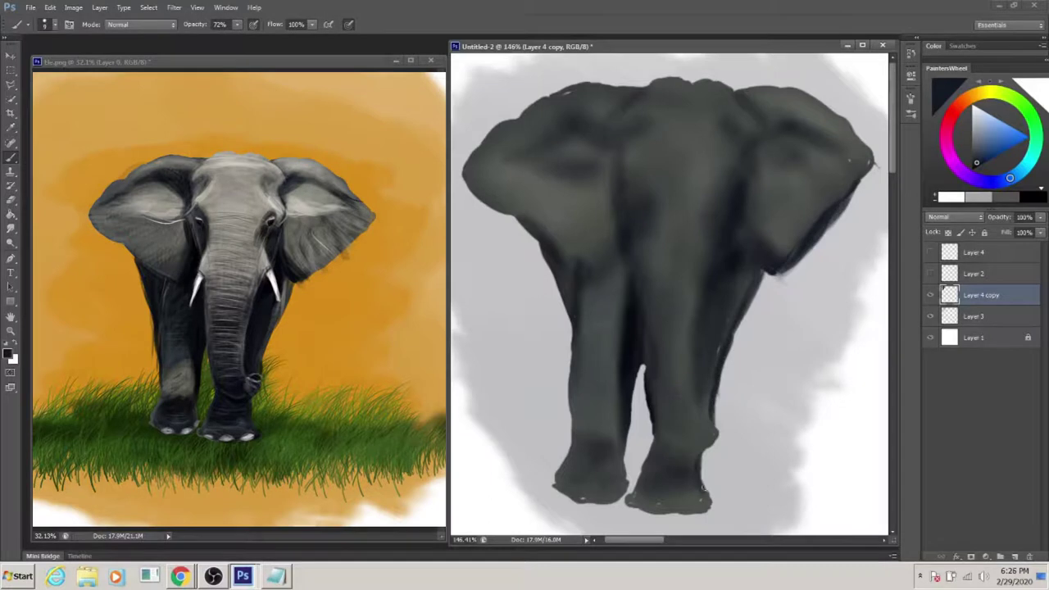
left_click_drag(566, 285, 561, 311)
left_click_drag(750, 253, 709, 415)
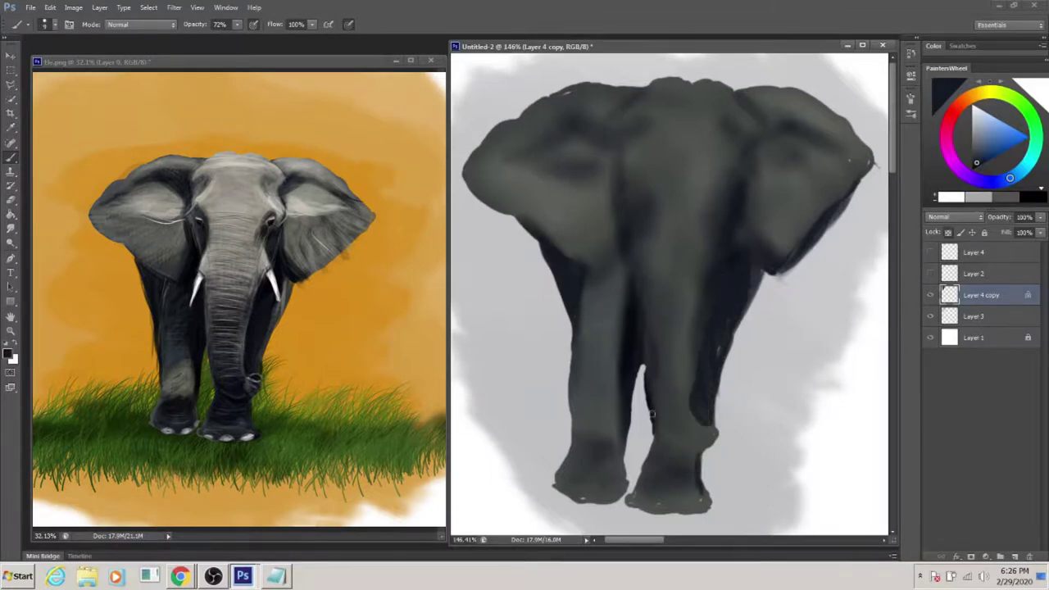
mouse_move(658, 440)
left_mouse_down()
mouse_move(688, 491)
mouse_move(585, 480)
mouse_move(578, 443)
left_mouse_up()
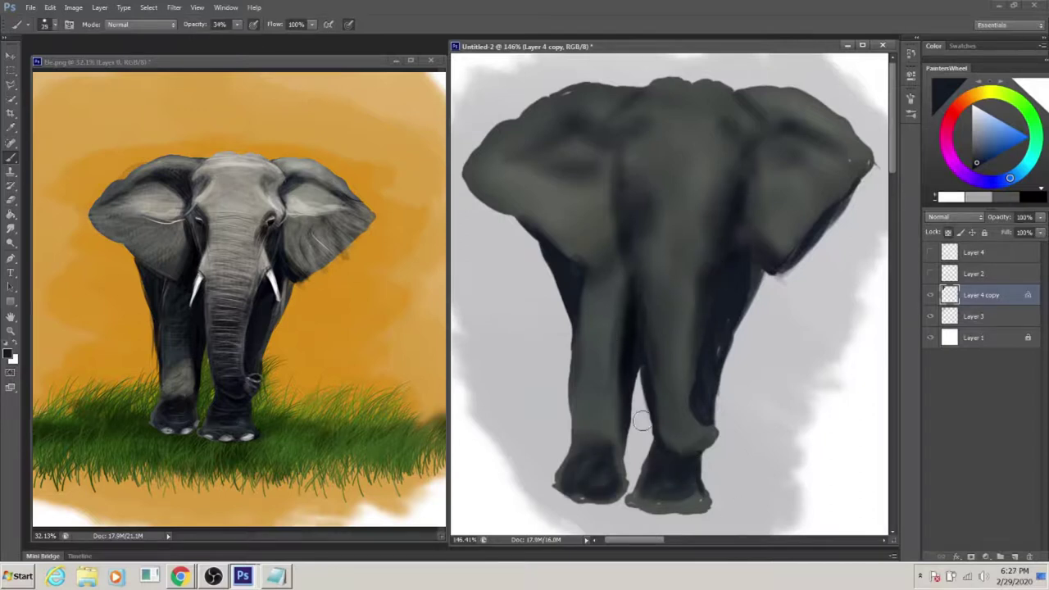
Step: Darken both ears, then sample a new colour at full opacity and lock transparent pixels
key("bracketright")
key("bracketright")
key("bracketright")
mouse_move(584, 187)
left_mouse_down()
mouse_move(784, 229)
mouse_move(833, 188)
mouse_move(795, 247)
mouse_move(857, 196)
mouse_move(798, 243)
left_mouse_up()
left_click(833, 187, "alt")
key("0")
key("slash")
Step: Sample near-black and paint shadows between ears and legs, the right ear's inner edge and leg edges
left_click(753, 237, "alt")
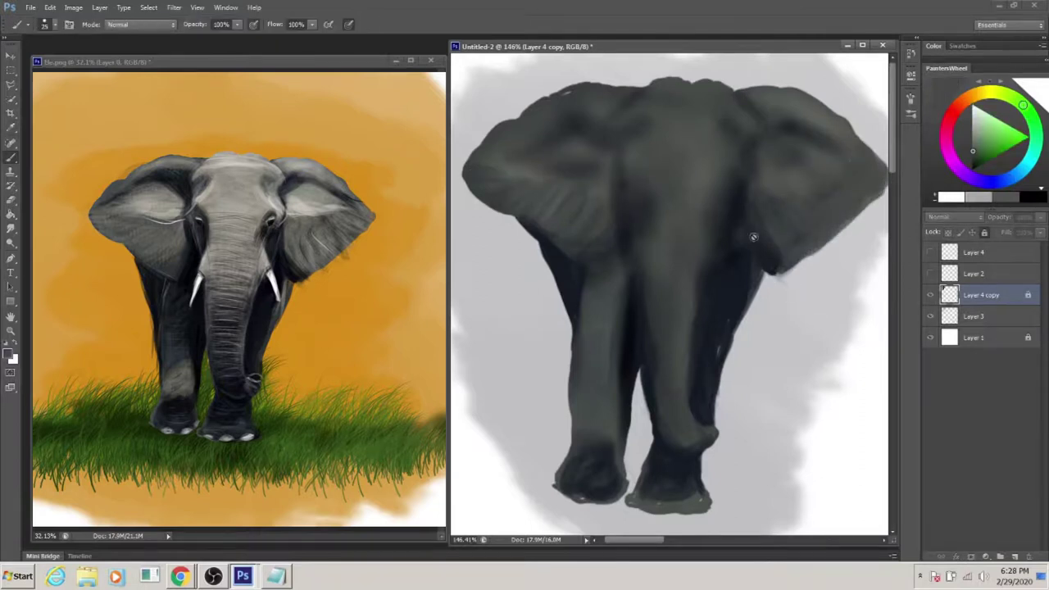
key("slash")
left_click(826, 189, "alt")
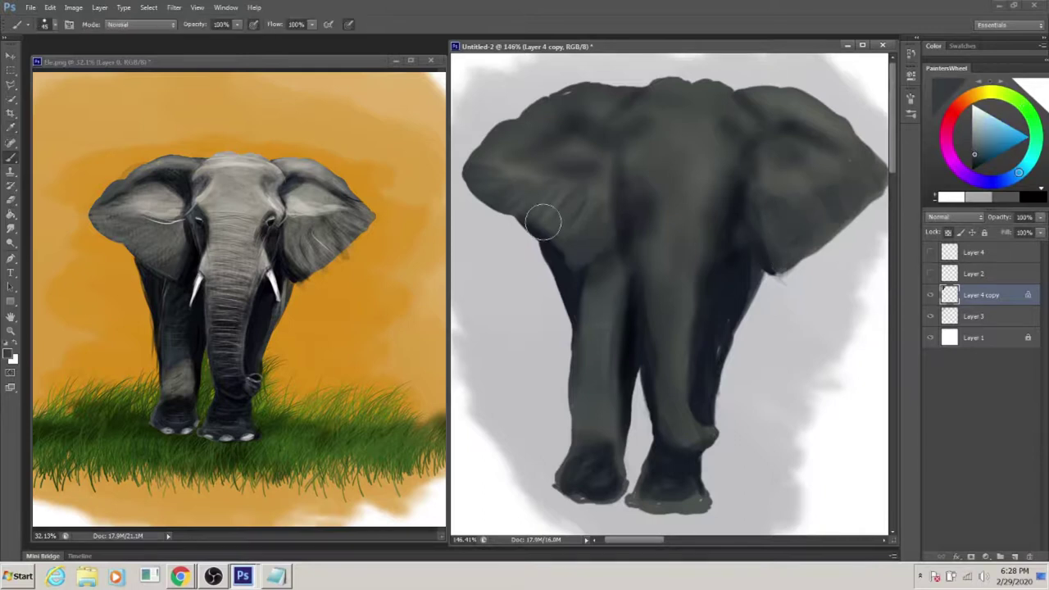
left_click(580, 295, "alt")
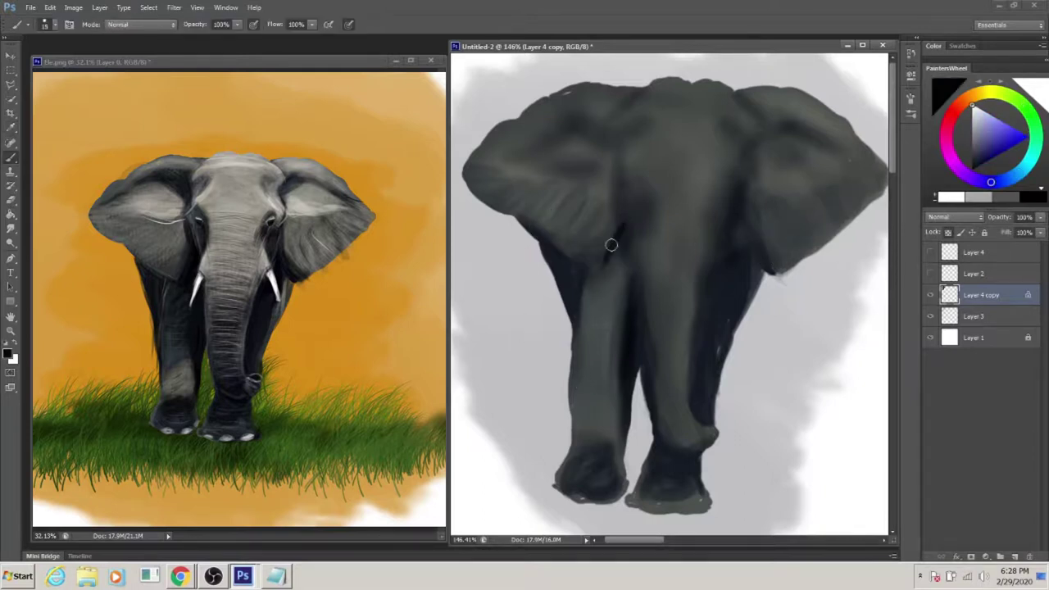
left_click_drag(617, 233, 621, 279)
mouse_move(741, 201)
left_mouse_down()
mouse_move(762, 267)
mouse_move(721, 328)
left_mouse_up()
left_click_drag(628, 290, 637, 361)
left_click_drag(577, 294, 560, 385)
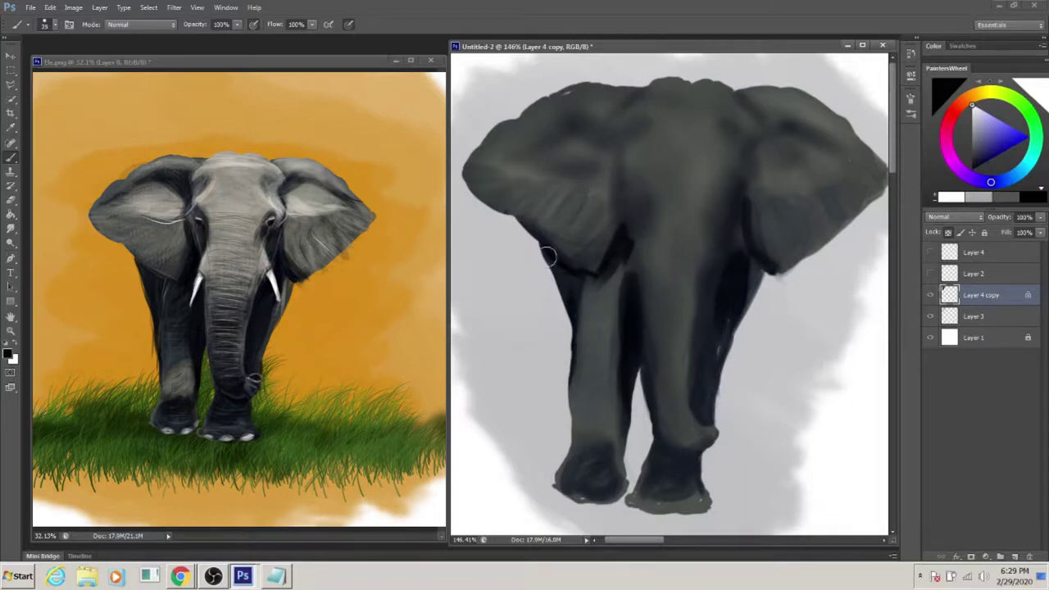
mouse_move(537, 240)
left_mouse_down()
mouse_move(567, 408)
mouse_move(606, 278)
mouse_move(626, 282)
left_mouse_up()
Step: Lock transparent pixels again and pick an ivory white for the tusks
key("slash")
left_click(574, 379, "alt")
left_click(197, 283, "alt")
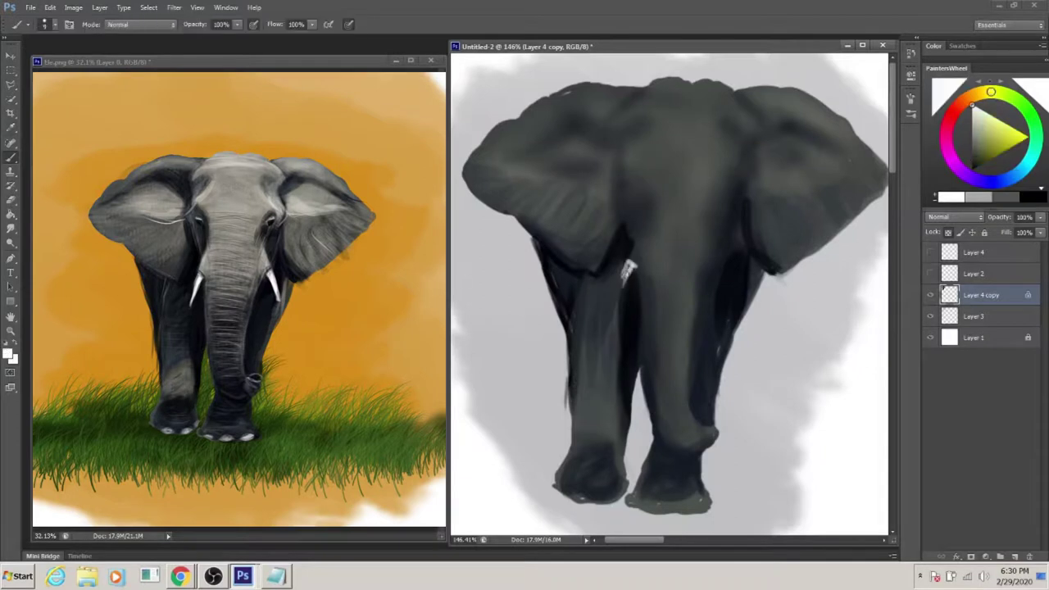
left_click(624, 259, "alt")
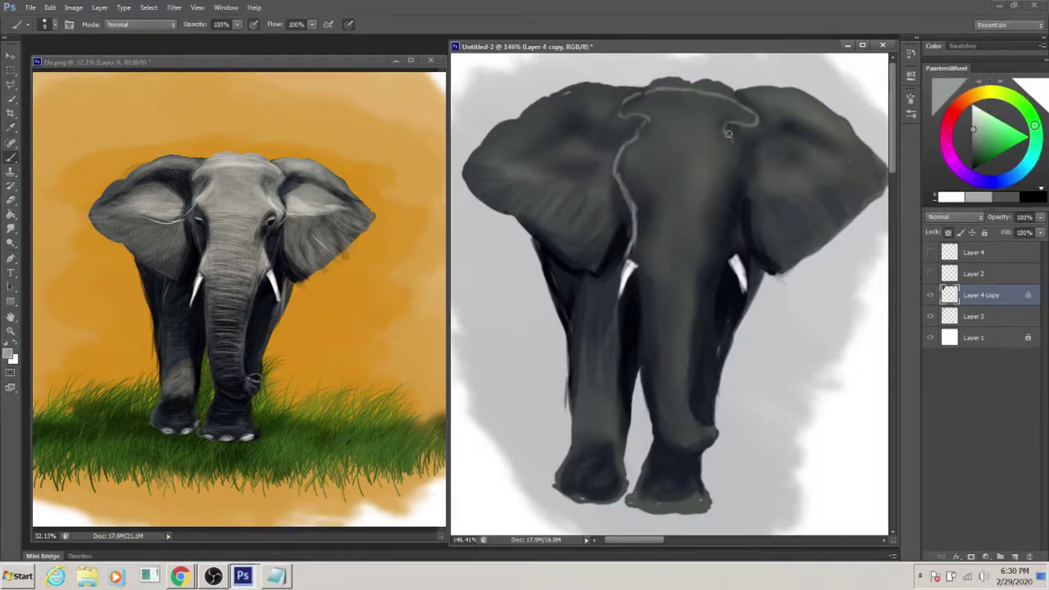
Step: Outline both trunk edges with light grey highlights down to the tip
left_click_drag(633, 258, 665, 447)
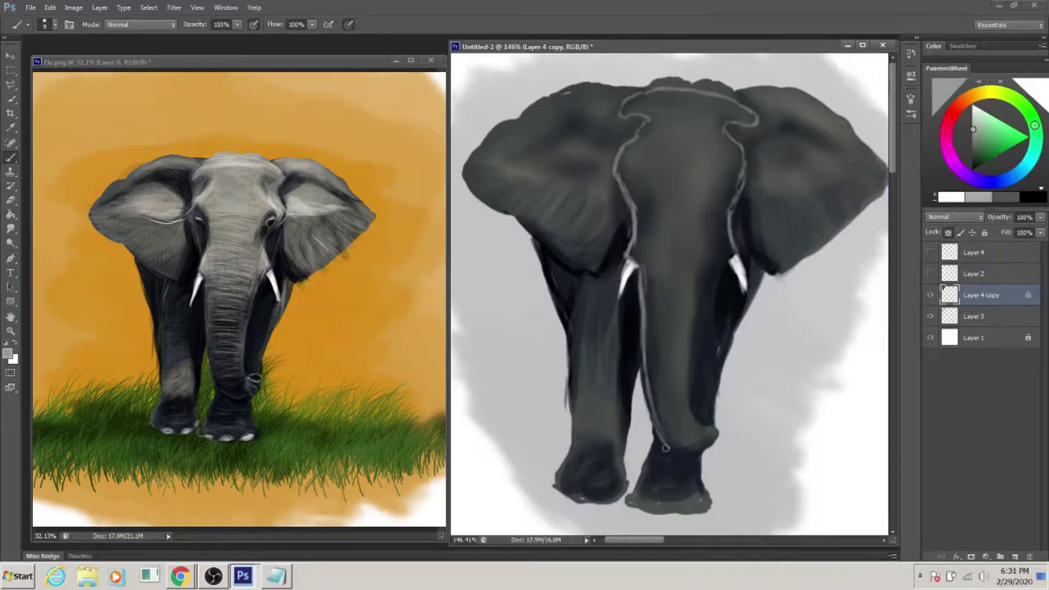
left_click_drag(708, 286, 694, 419)
left_click_drag(722, 266, 696, 343)
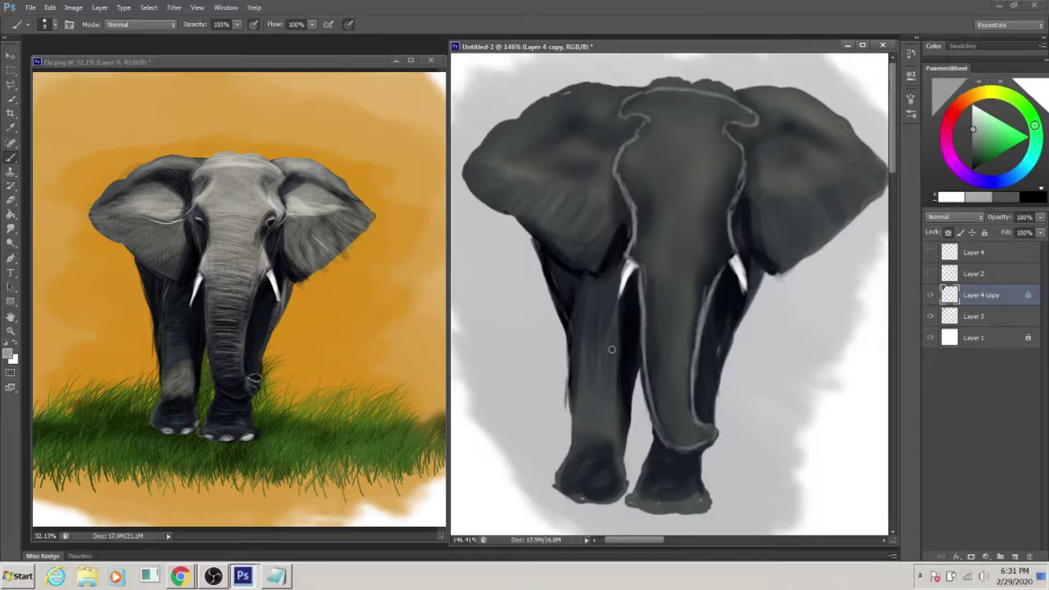
left_click_drag(730, 238, 721, 299)
left_click_drag(635, 201, 649, 246)
mouse_move(709, 106)
left_mouse_down()
mouse_move(735, 205)
mouse_move(700, 352)
left_mouse_up()
mouse_move(721, 250)
left_mouse_down()
mouse_move(680, 393)
mouse_move(656, 434)
left_mouse_up()
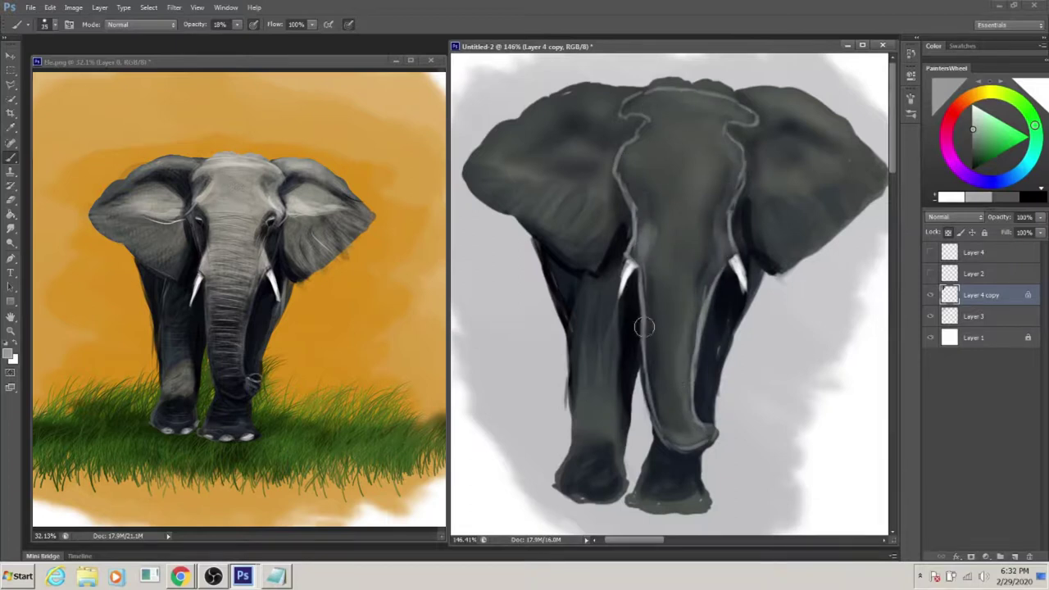
Step: Brighten the upper trunk and forehead with a larger brush, undoing one stray stroke
key("bracketright")
key("bracketright")
key("bracketright")
left_click_drag(655, 229, 714, 300)
left_click_drag(713, 159, 680, 253)
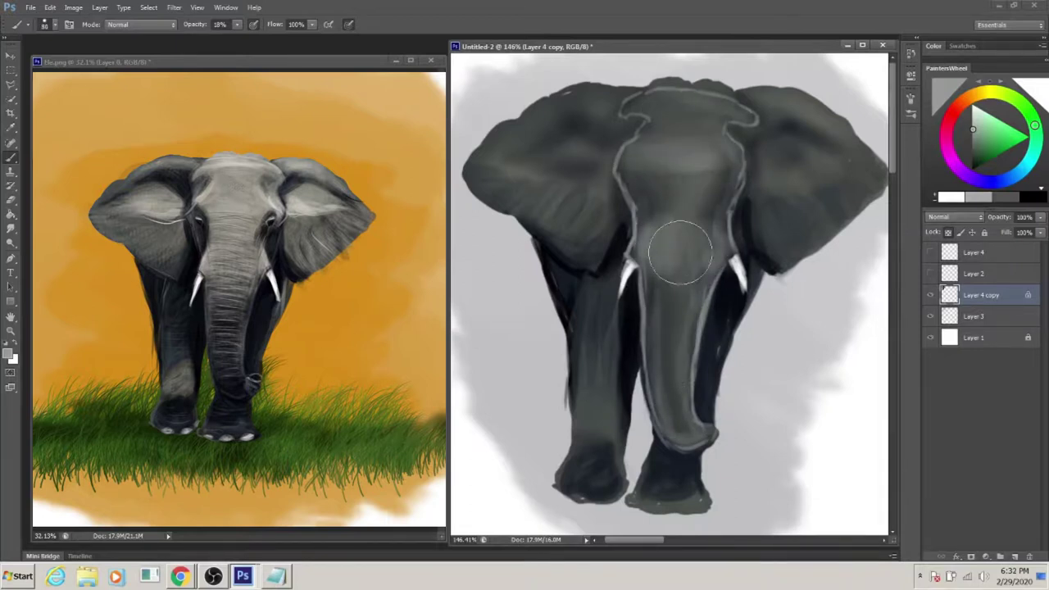
key("ctrl+z")
key("bracketleft")
key("bracketleft")
key("bracketleft")
Step: Brighten the head top and forehead outline, and lighten the trunk to its tip
left_click_drag(655, 99, 721, 96)
left_click_drag(623, 95, 611, 188)
left_click_drag(713, 123, 738, 201)
mouse_move(696, 92)
left_mouse_down()
mouse_move(618, 134)
mouse_move(632, 197)
left_mouse_up()
left_click_drag(717, 159, 721, 245)
left_click_drag(654, 172, 672, 393)
left_click_drag(672, 279, 693, 442)
Step: Lighten the lower left front leg and the upper edges of both ears
left_click_drag(595, 405, 620, 484)
left_click_drag(610, 159, 503, 152)
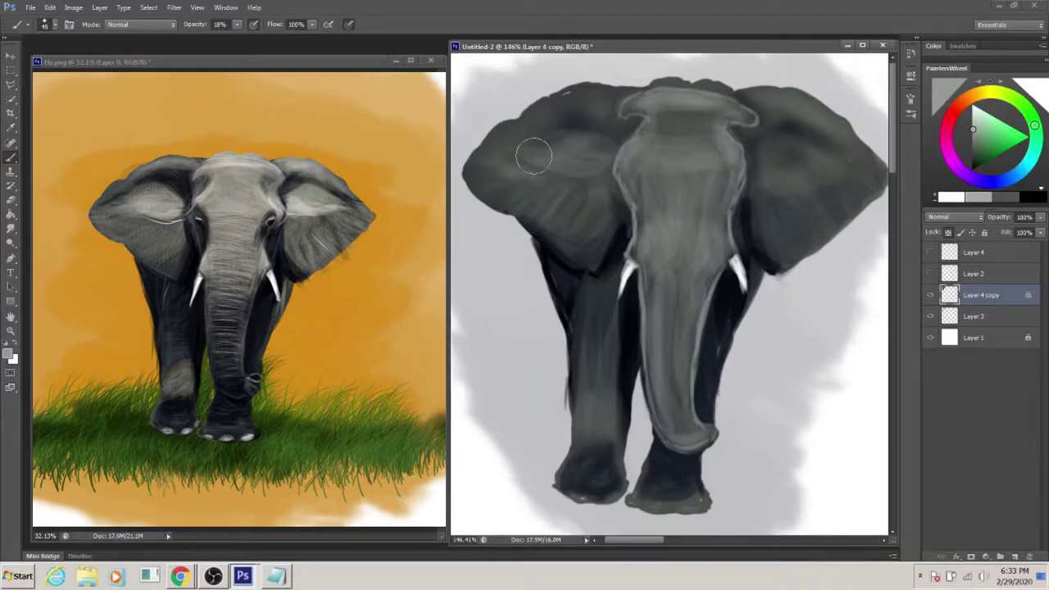
left_click_drag(737, 148, 832, 164)
mouse_move(754, 106)
left_mouse_down()
mouse_move(827, 123)
mouse_move(864, 151)
left_mouse_up()
left_click_drag(610, 95, 479, 135)
left_click_drag(615, 123, 524, 156)
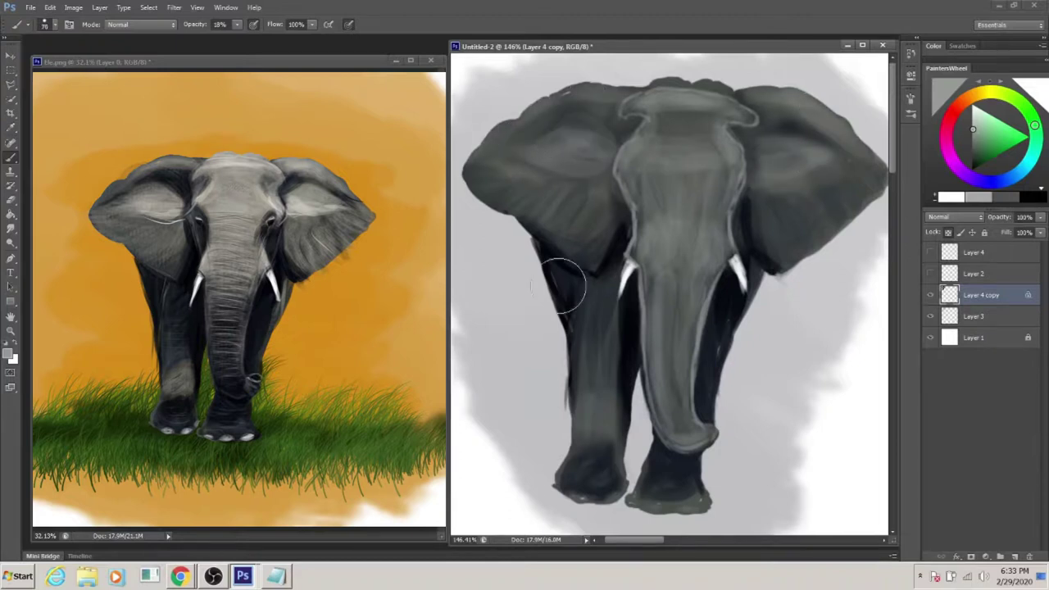
left_click_drag(737, 246, 848, 168)
Step: Darken beside the right tusk and along the right leg with dark bluish grey
left_click(627, 298, "alt")
left_click_drag(755, 296, 717, 418)
left_click_drag(768, 275, 725, 369)
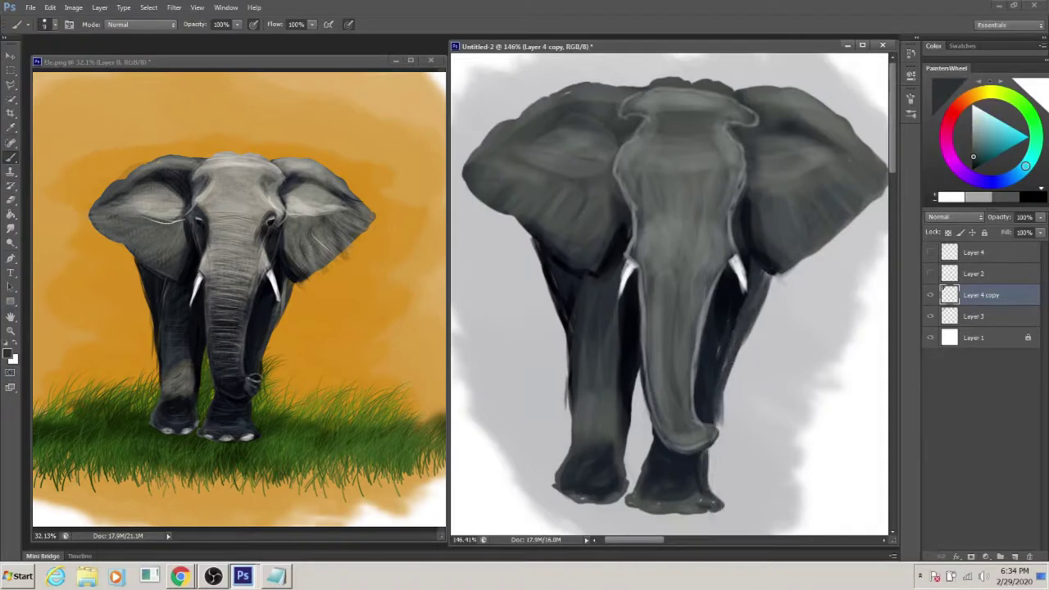
Step: Darken the trunk's left edge, then texture trunk and forehead at 26% opacity
left_click(705, 184, "alt")
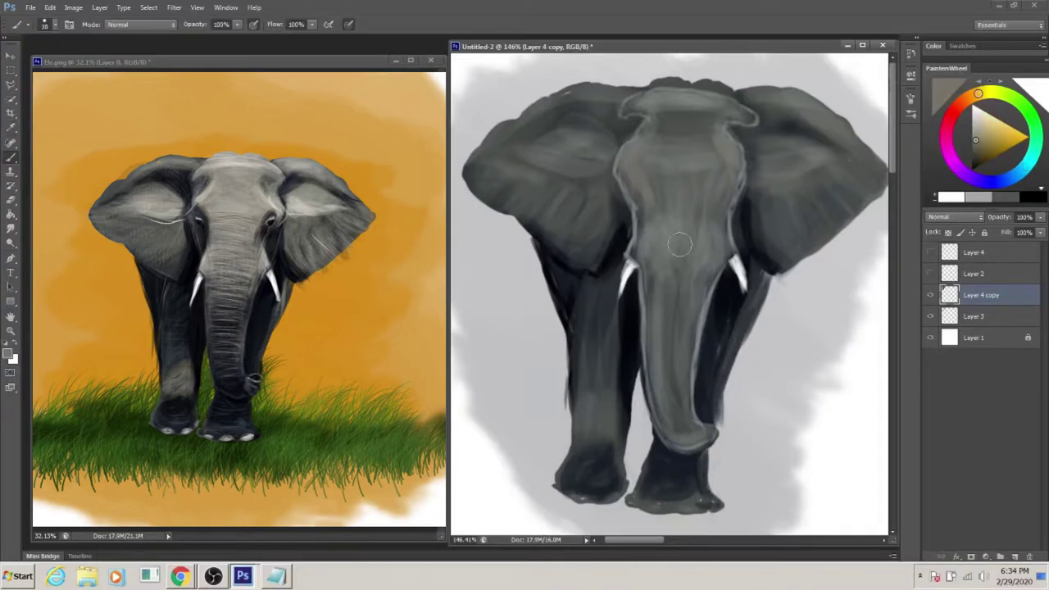
left_click(555, 330, "alt")
left_click_drag(635, 272, 660, 400)
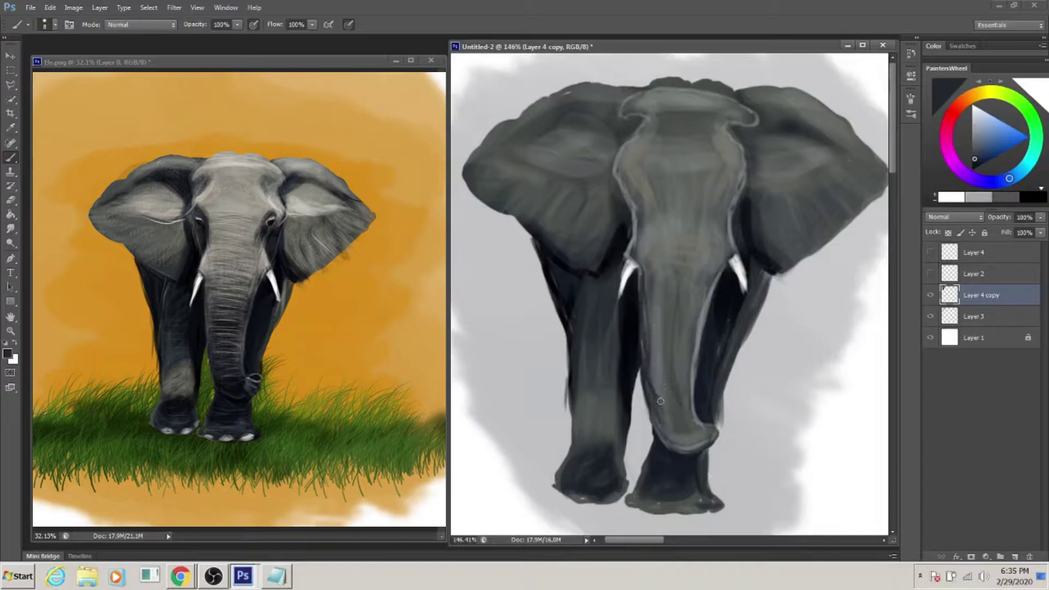
key("2")
key("6")
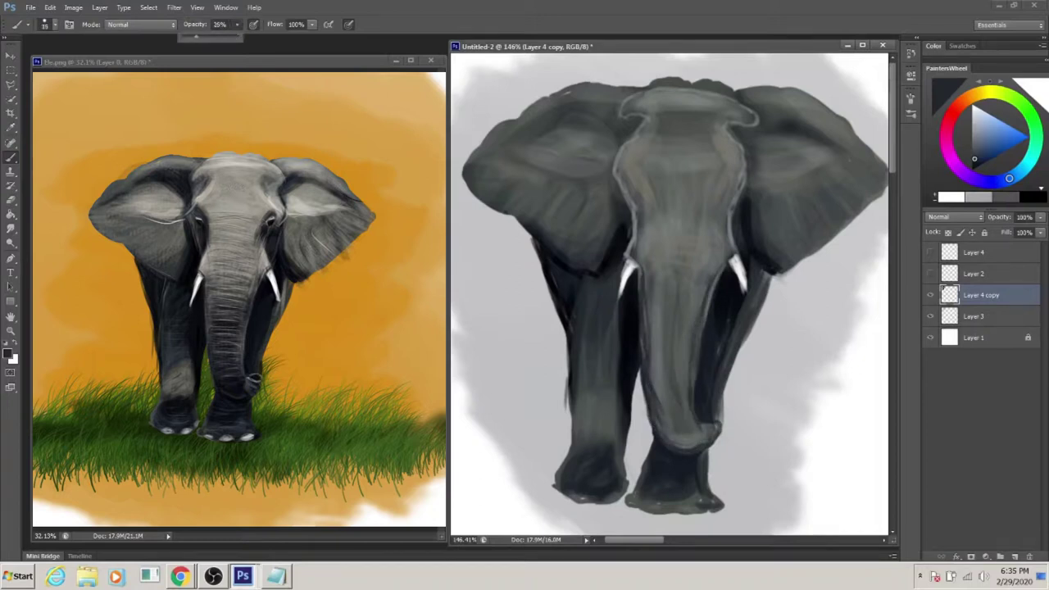
key("bracketright")
key("bracketright")
key("bracketright")
mouse_move(644, 322)
left_mouse_down()
mouse_move(707, 227)
mouse_move(734, 138)
mouse_move(616, 224)
mouse_move(608, 130)
left_mouse_up()
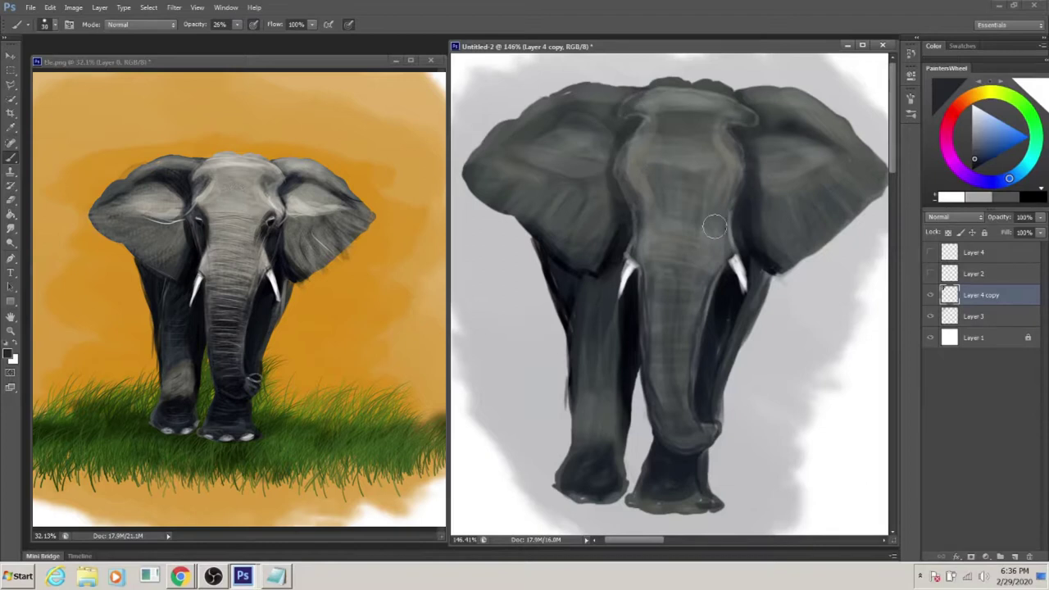
Step: Shade the trunk, left leg, both ears and the trunk's right side with canvas-sampled grey
key("alt")
left_click(713, 295, "alt")
left_click_drag(713, 295, 701, 426)
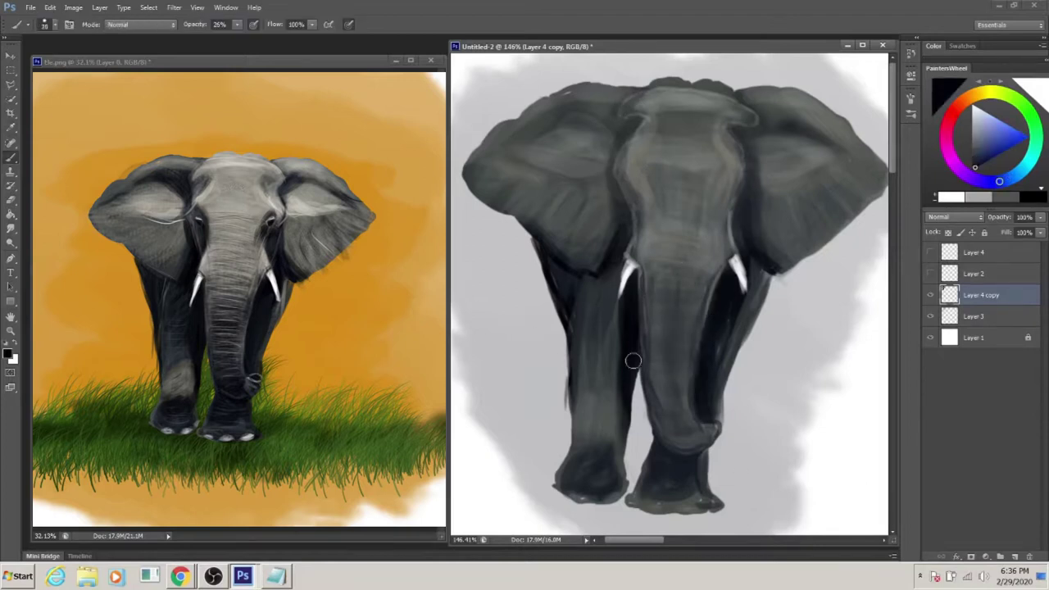
left_click_drag(577, 305, 596, 219)
left_click_drag(758, 123, 848, 152)
left_click_drag(750, 184, 815, 217)
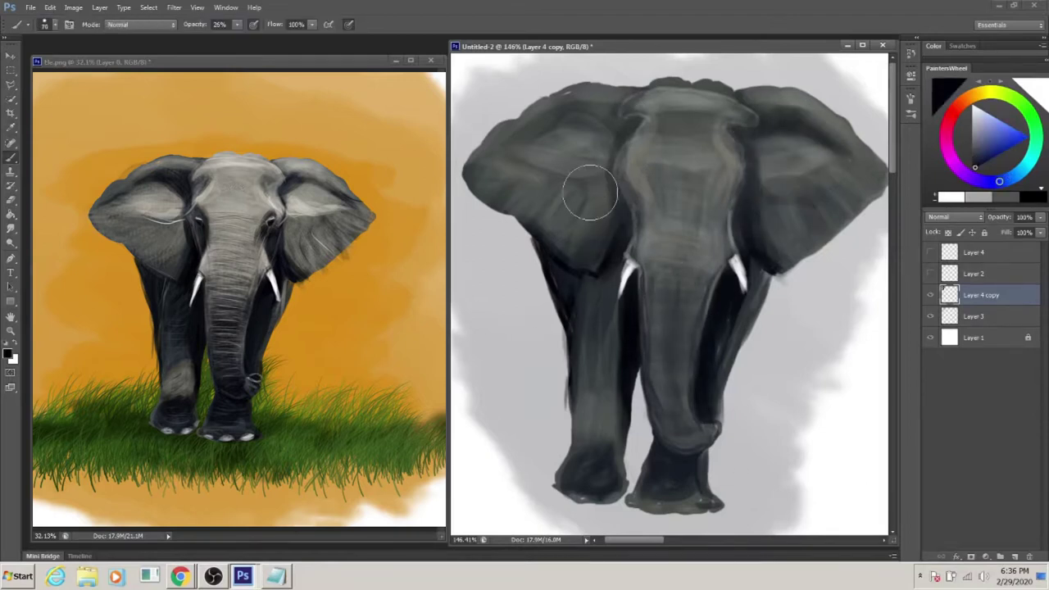
left_click_drag(615, 205, 504, 163)
mouse_move(770, 197)
left_mouse_down()
mouse_move(756, 251)
mouse_move(733, 242)
left_mouse_up()
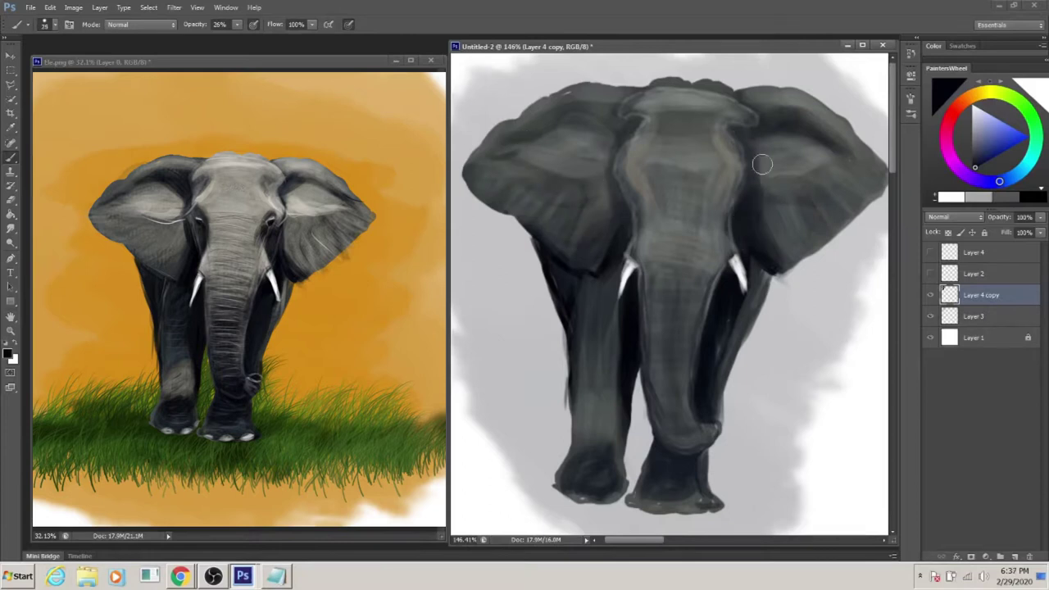
Step: Add near-black texture strokes to the trunk, forehead edges and left leg
left_click(734, 153, "alt")
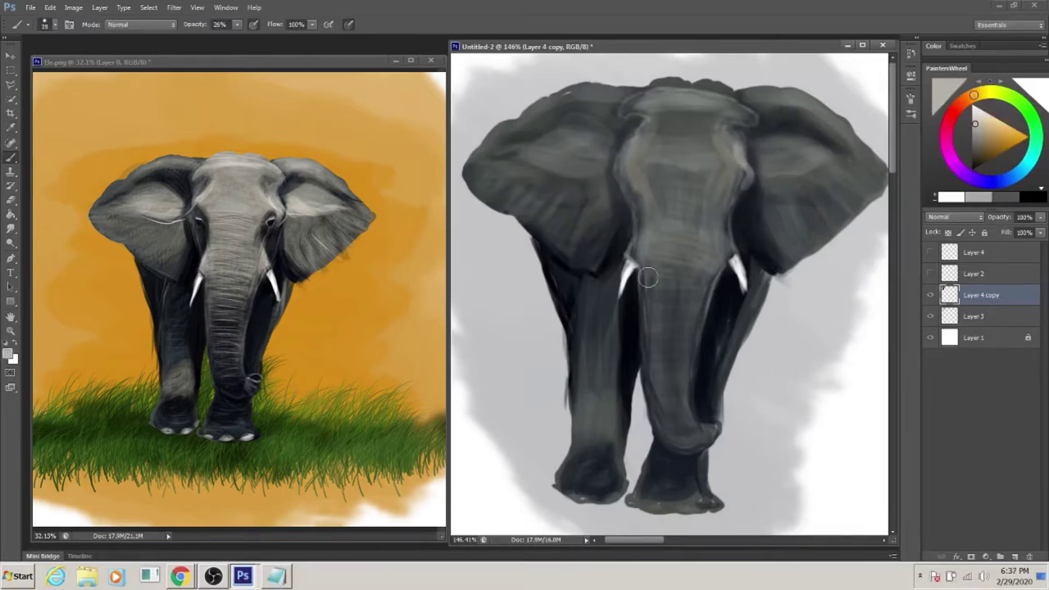
left_click(630, 340, "alt")
mouse_move(696, 279)
left_mouse_down()
mouse_move(701, 222)
mouse_move(727, 177)
left_mouse_up()
left_click_drag(607, 127, 628, 195)
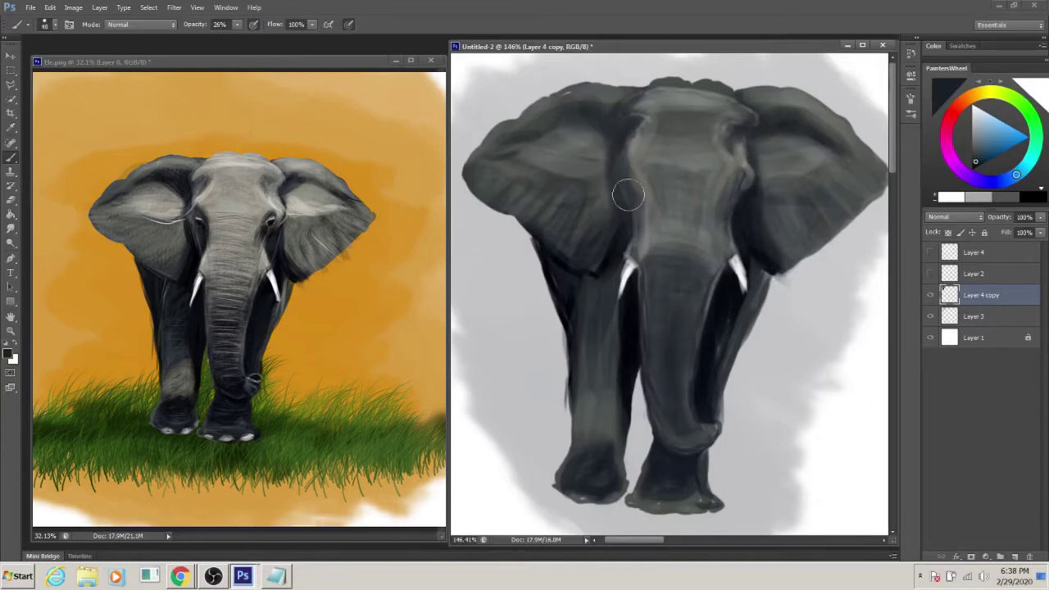
left_click_drag(568, 286, 607, 385)
mouse_move(679, 300)
left_mouse_down()
mouse_move(672, 328)
mouse_move(704, 447)
left_mouse_up()
mouse_move(644, 249)
left_mouse_down()
mouse_move(680, 220)
mouse_move(697, 185)
left_mouse_up()
Step: Darken the forehead, both ears and the sides and middle of the trunk
left_click_drag(622, 136, 573, 102)
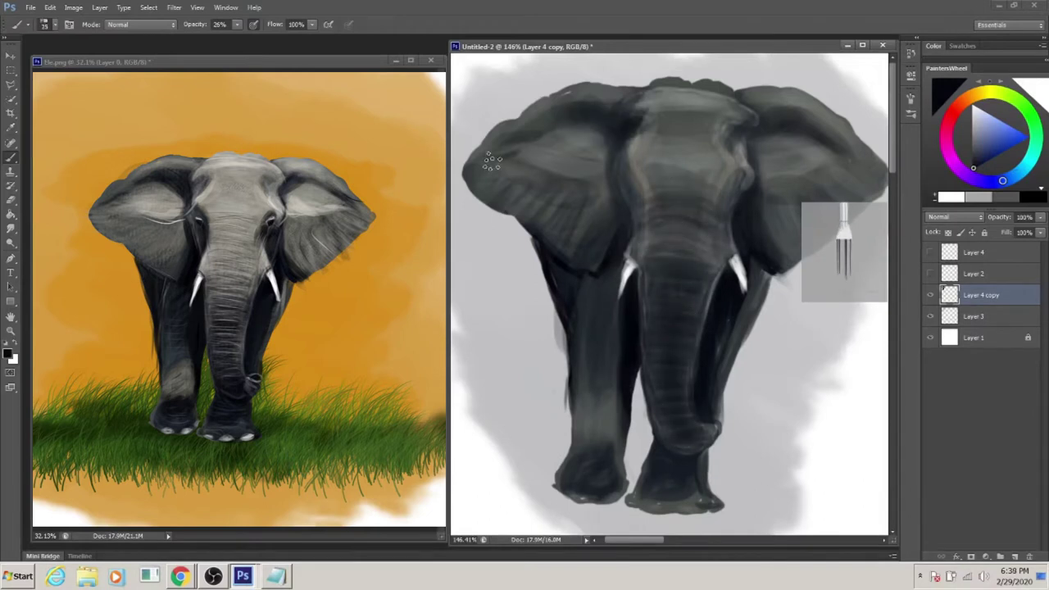
left_click_drag(490, 159, 607, 237)
mouse_move(770, 246)
left_mouse_down()
mouse_move(852, 147)
mouse_move(758, 131)
mouse_move(729, 209)
left_mouse_up()
left_click_drag(635, 160, 640, 217)
left_click_drag(613, 129, 504, 103)
mouse_move(610, 215)
left_mouse_down()
mouse_move(585, 264)
mouse_move(583, 348)
left_mouse_up()
mouse_move(665, 340)
left_mouse_down()
mouse_move(708, 317)
mouse_move(660, 237)
mouse_move(651, 189)
mouse_move(623, 156)
left_mouse_up()
Step: Highlight the forehead and trunk edge in light warm grey and set opacity to 100%
left_click(610, 121, "alt")
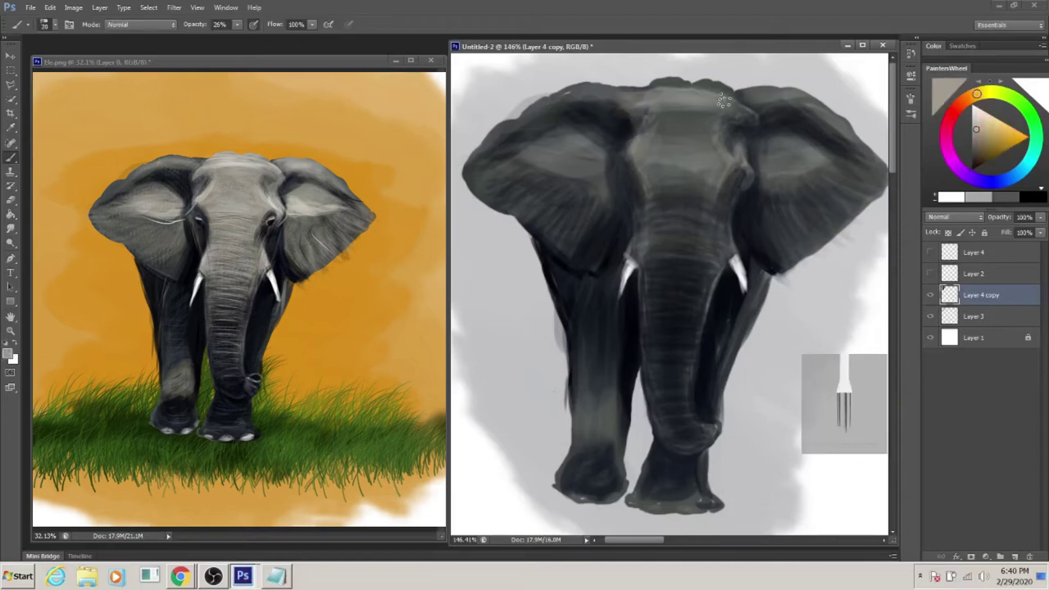
left_click_drag(724, 100, 742, 174)
left_click_drag(623, 136, 639, 233)
mouse_move(680, 262)
left_mouse_down()
mouse_move(647, 243)
mouse_move(679, 413)
left_mouse_up()
key("ctrl+alt+z")
key("ctrl+alt+z")
key("0")
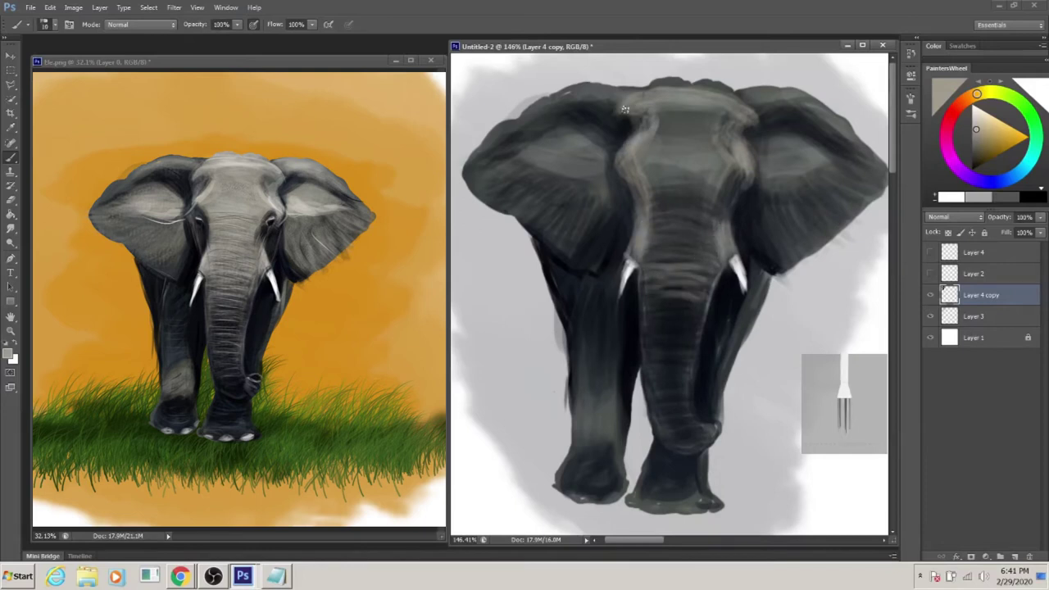
Step: Streak light grey across both ears, the top of the forehead and upper trunk
mouse_move(781, 212)
left_mouse_down()
mouse_move(868, 168)
mouse_move(762, 262)
left_mouse_up()
left_click_drag(753, 189, 750, 242)
left_click_drag(611, 196, 541, 246)
mouse_move(606, 164)
left_mouse_down()
mouse_move(529, 148)
mouse_move(607, 160)
left_mouse_up()
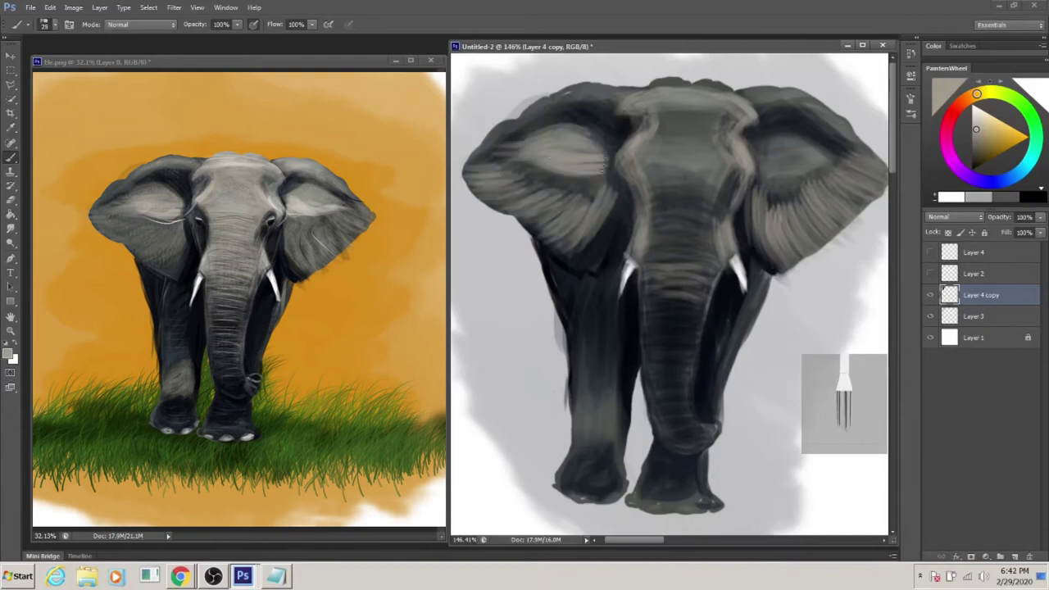
left_click_drag(836, 139, 754, 164)
mouse_move(738, 103)
left_mouse_down()
mouse_move(655, 97)
mouse_move(672, 176)
mouse_move(721, 156)
left_mouse_up()
mouse_move(648, 110)
left_mouse_down()
mouse_move(721, 192)
mouse_move(681, 283)
left_mouse_up()
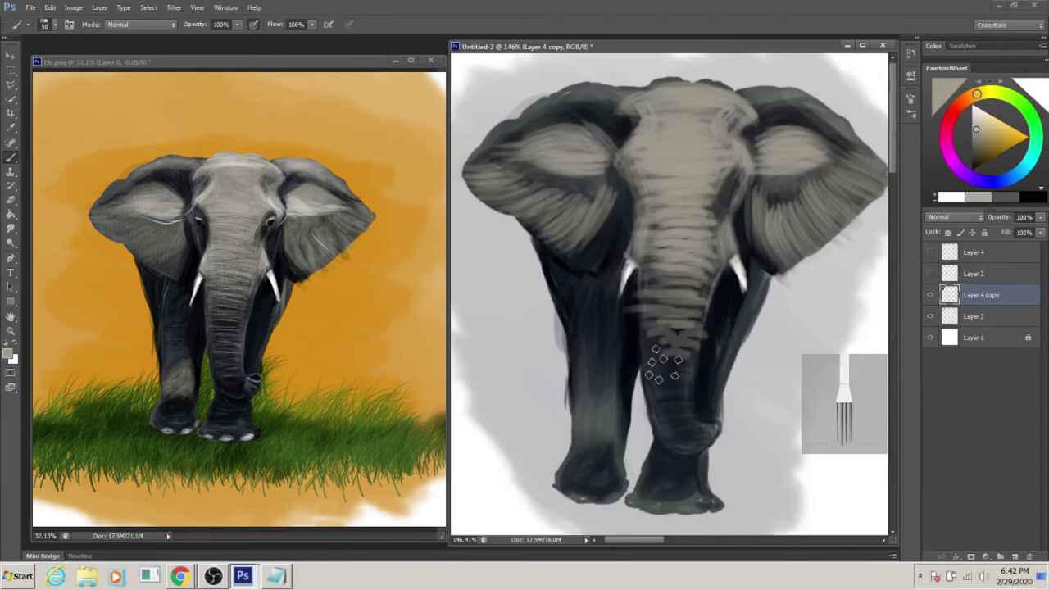